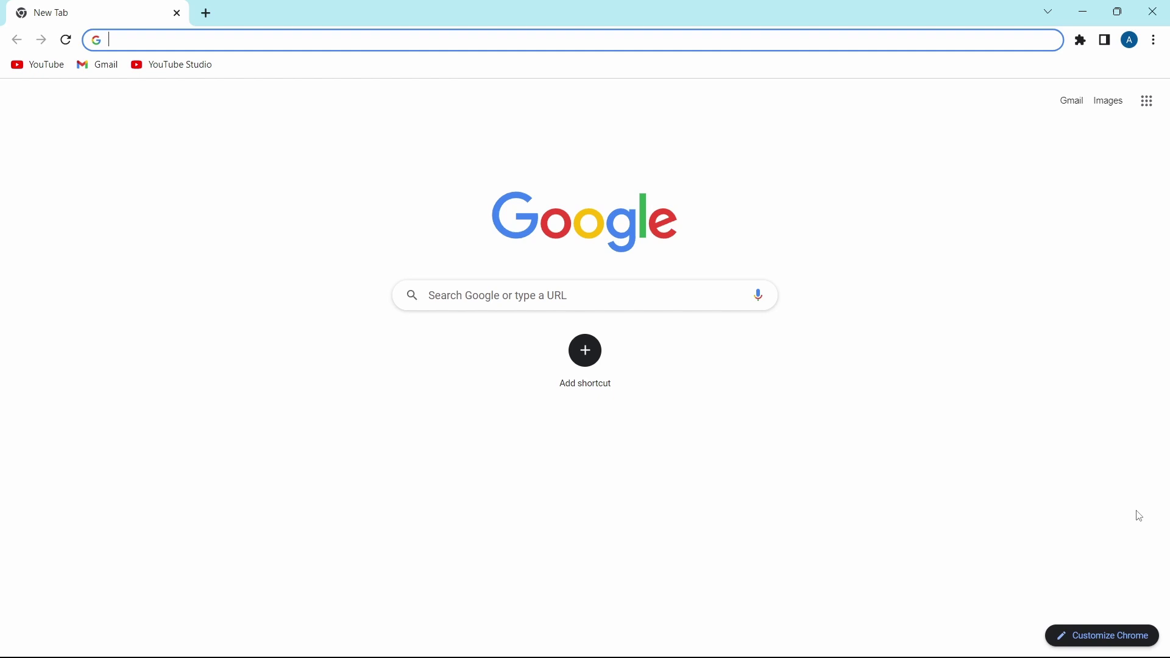
Step: Go to forms.google.com and open the Trial form from Recent forms for editing
type("for")
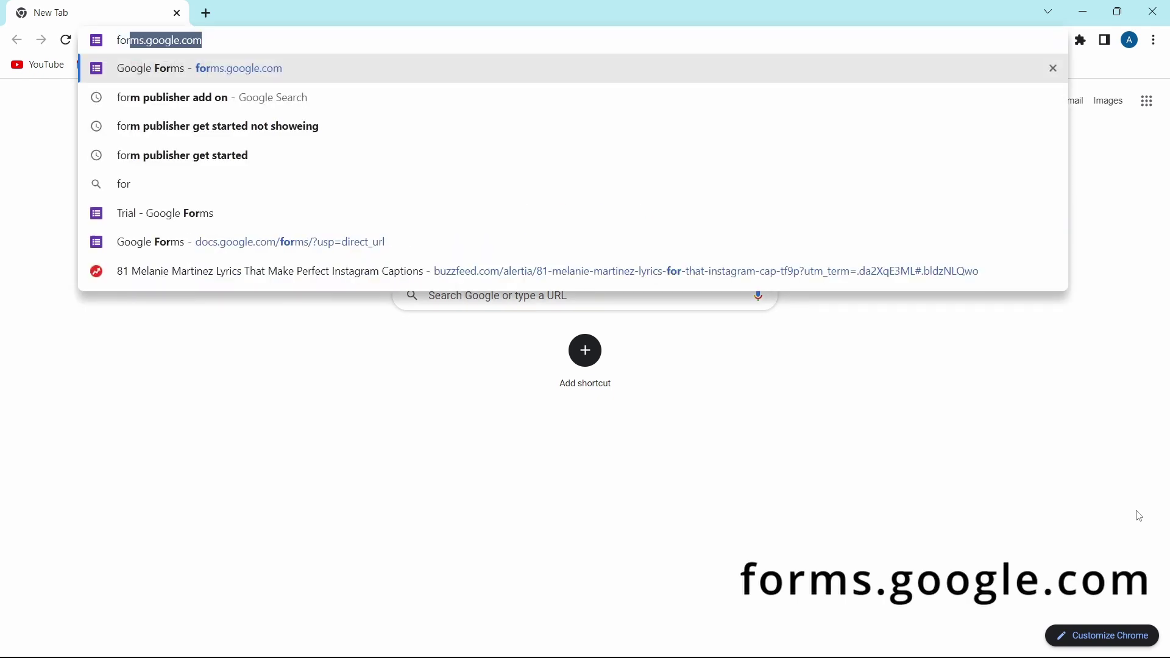
type("ms.google.com")
key("Return")
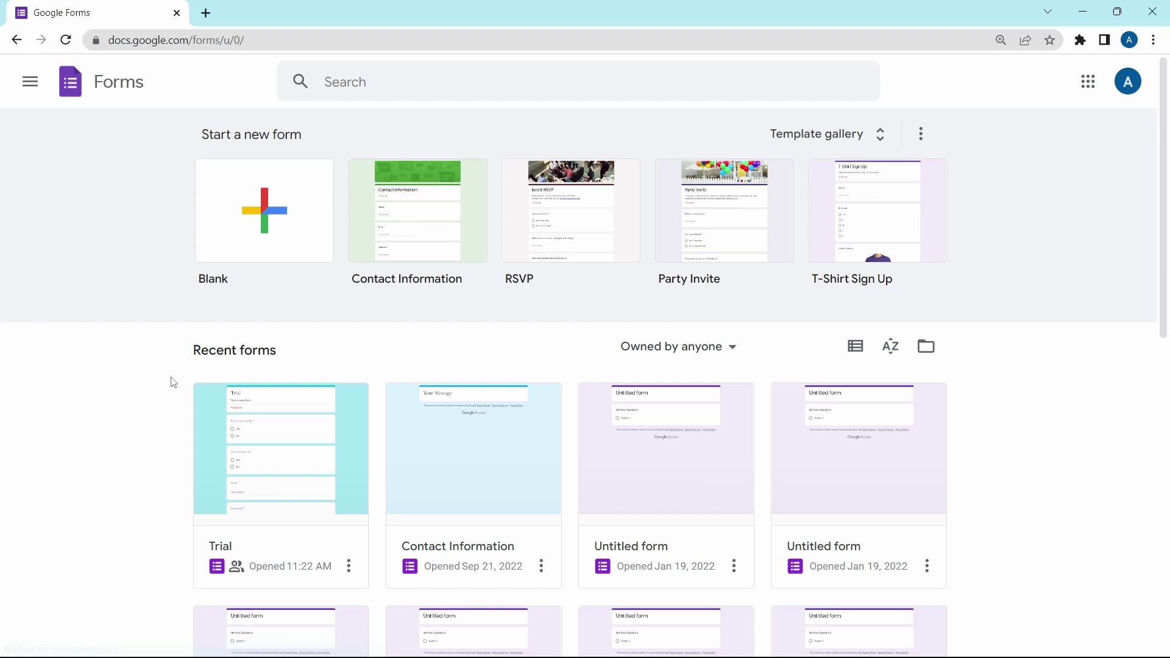
left_click(234, 417)
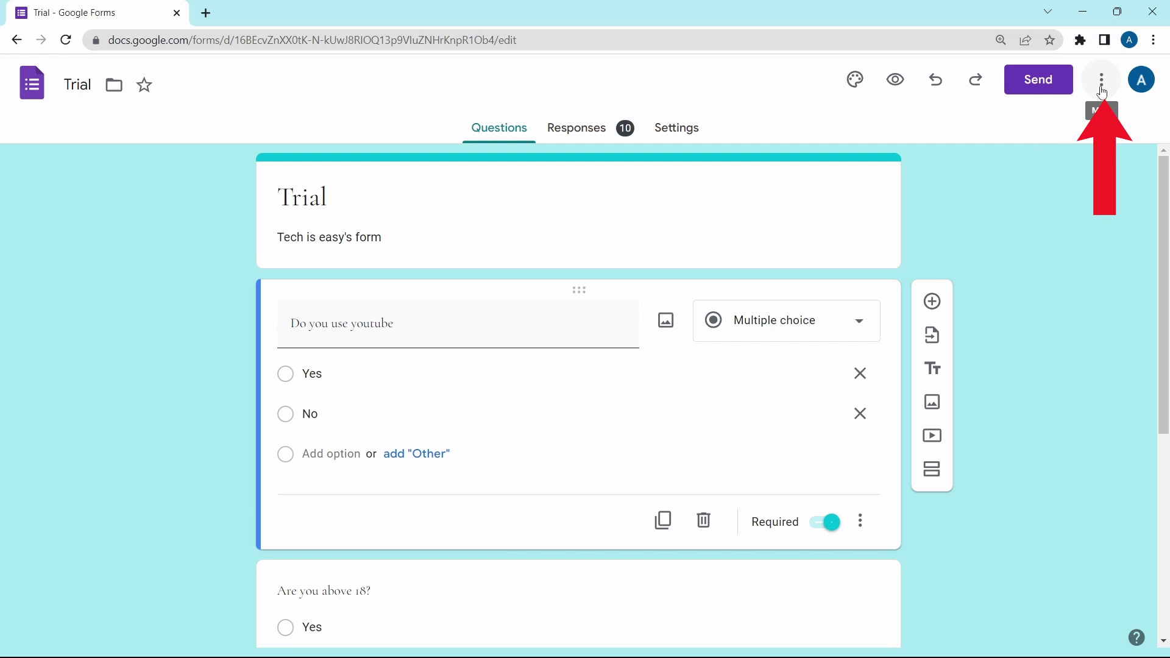
Step: Find formLimiter among the Forms add-ons and start installing it, reaching its permission request
left_click(1103, 92)
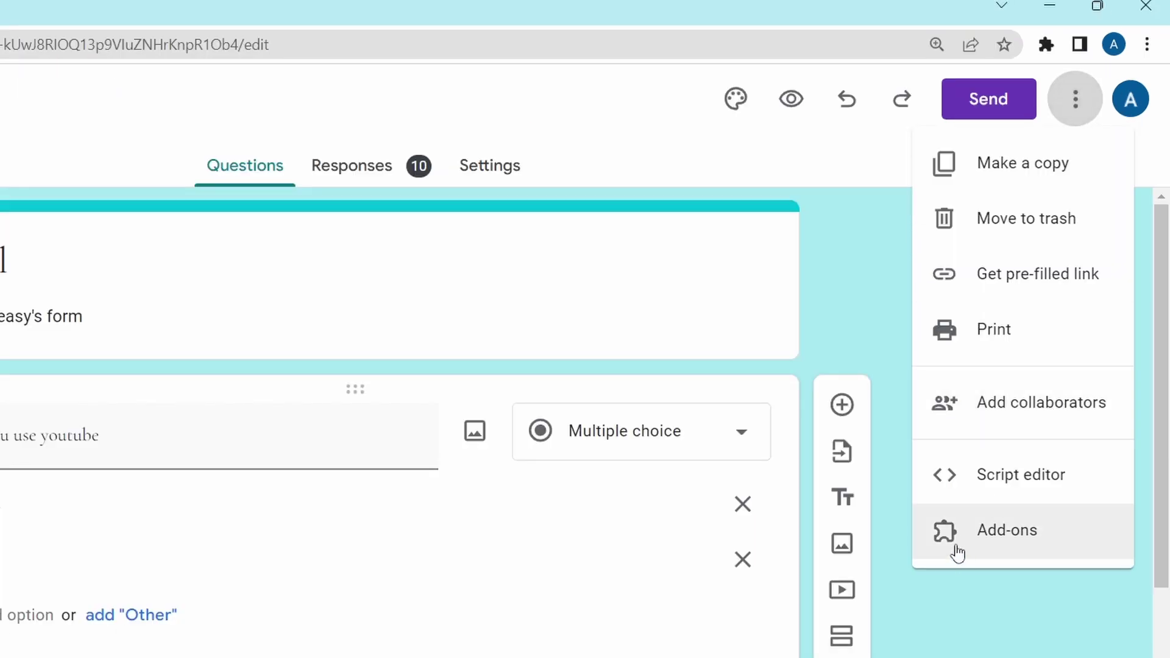
left_click(999, 536)
scroll(605, 418, "down", 10)
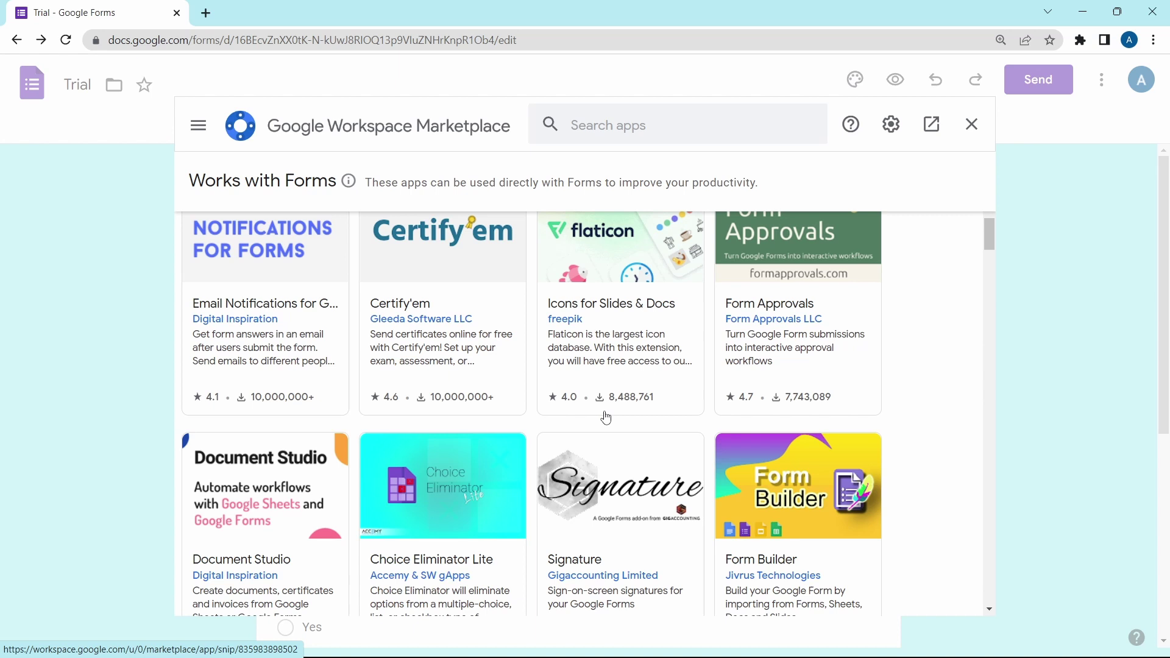
scroll(606, 412, "up", 10)
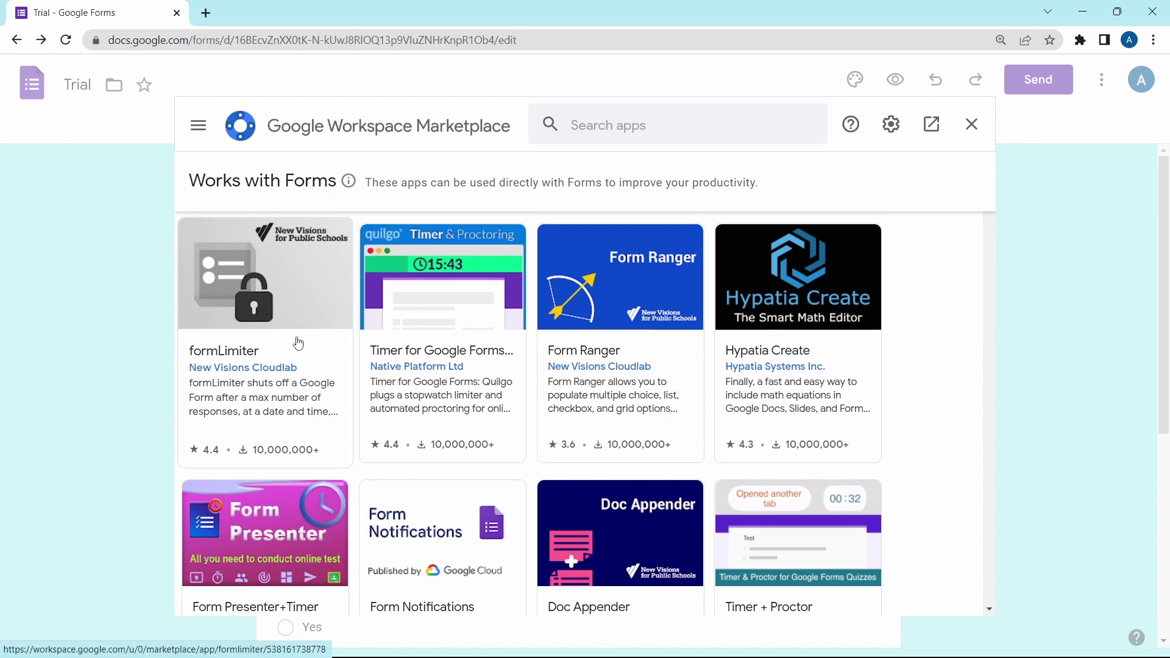
left_click(276, 420)
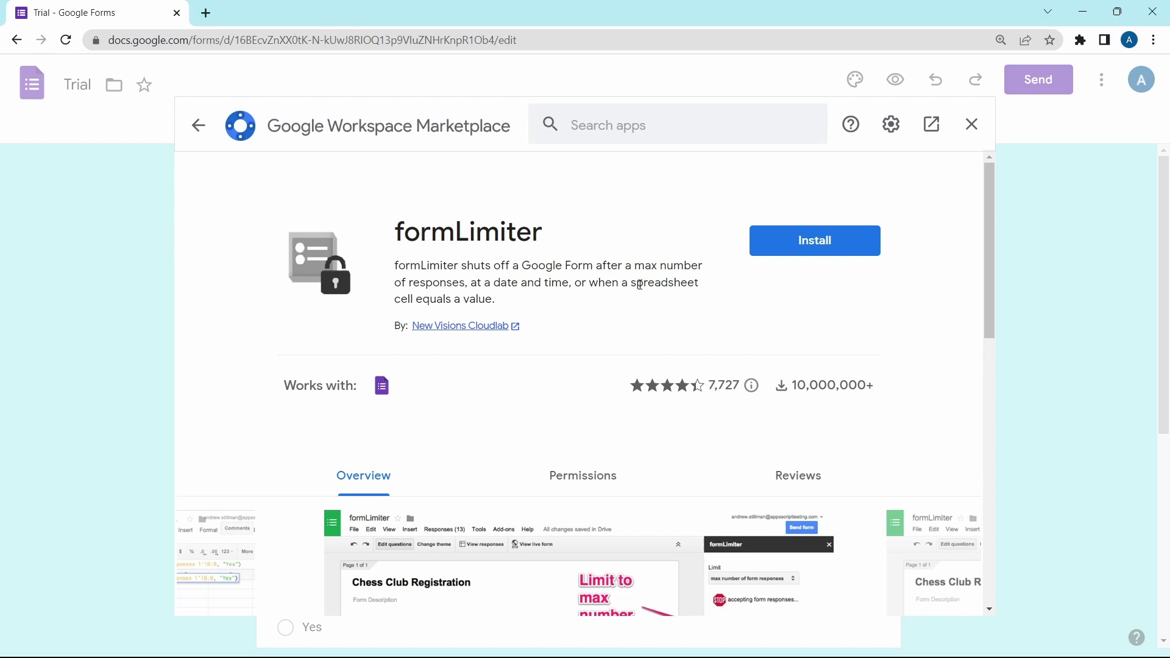
left_click(806, 252)
scroll(530, 337, "down", 5)
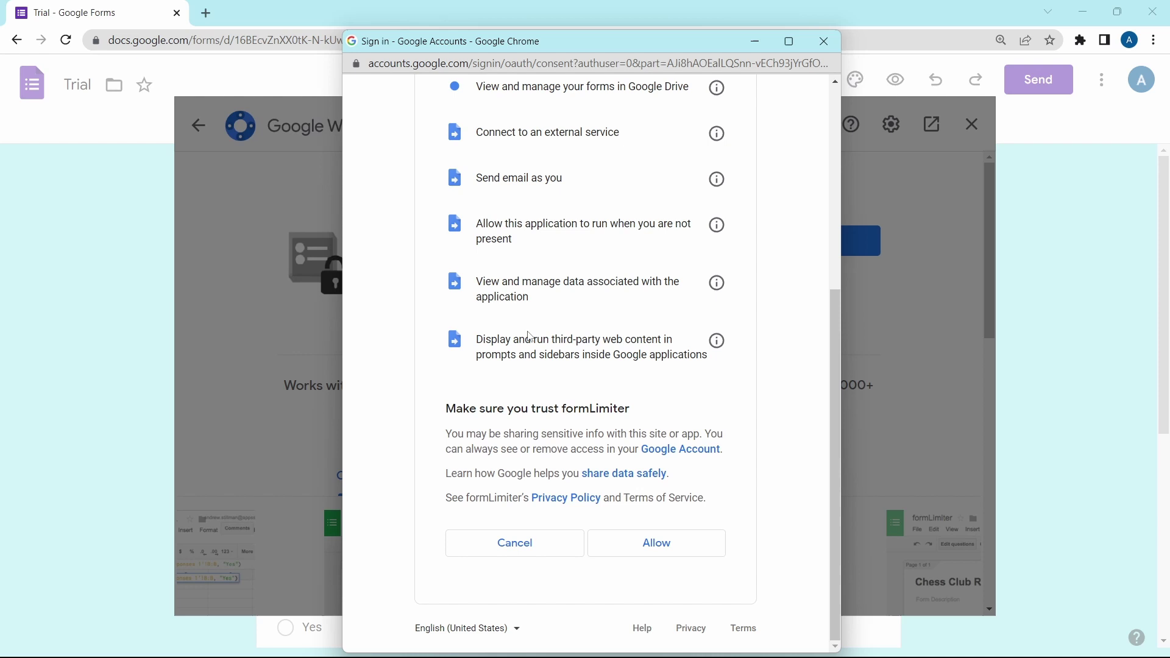
Step: Allow formLimiter's permissions, reload the form, and bring up formLimiter's Set limit sidebar
left_click(656, 544)
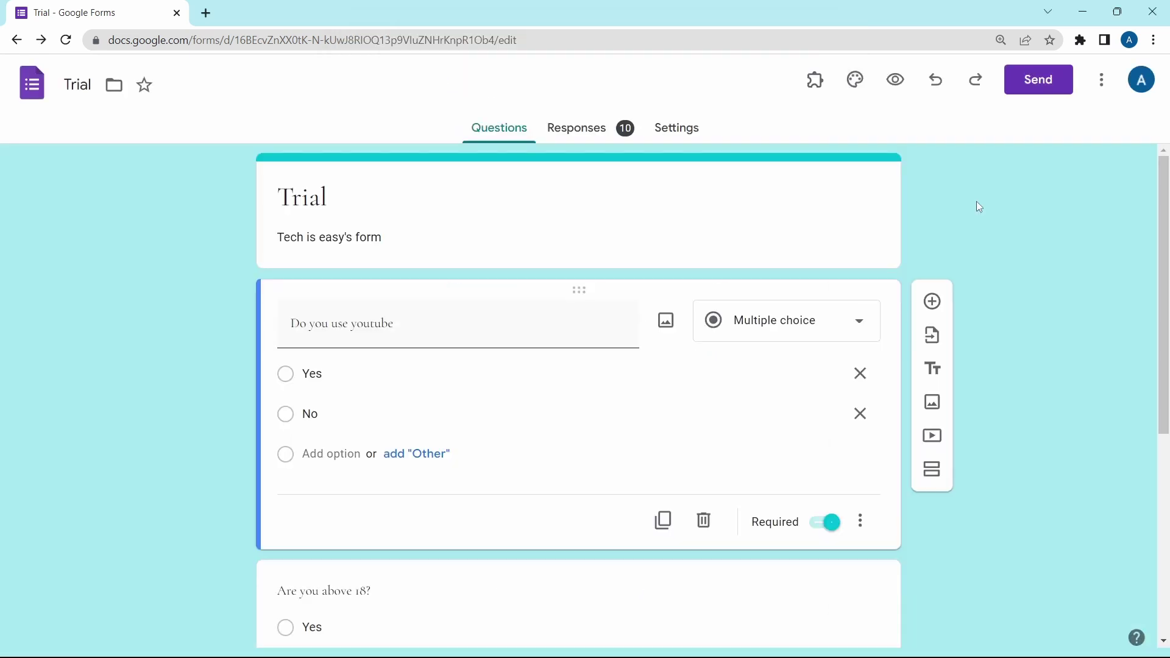
left_click(744, 35)
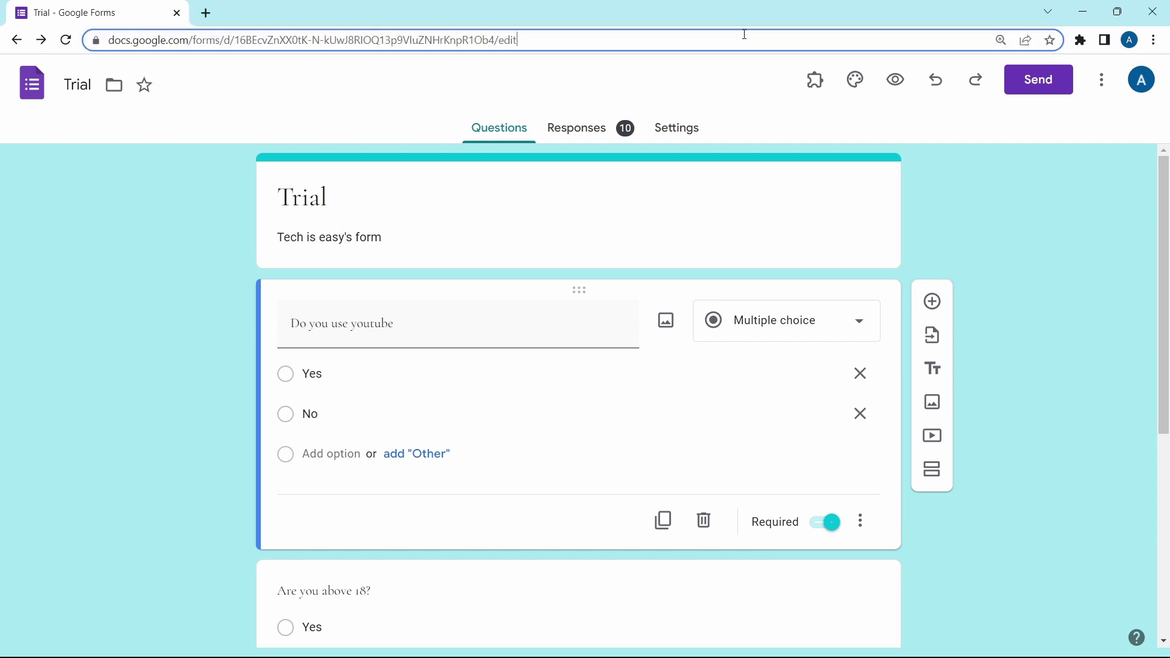
key("Return")
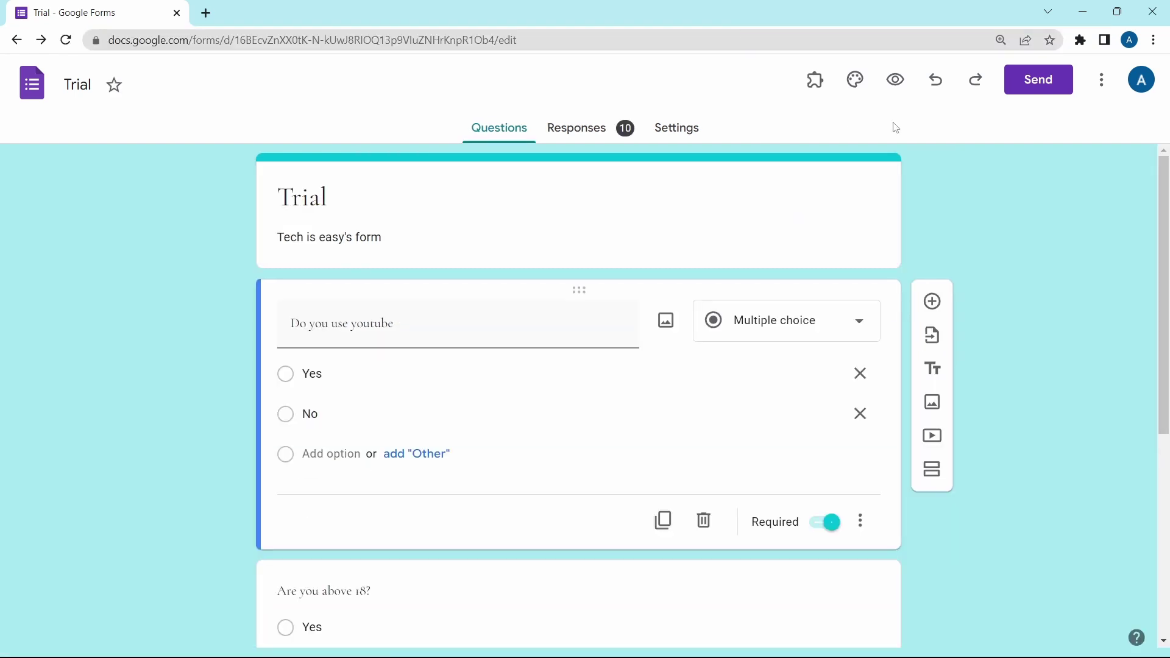
left_click(815, 96)
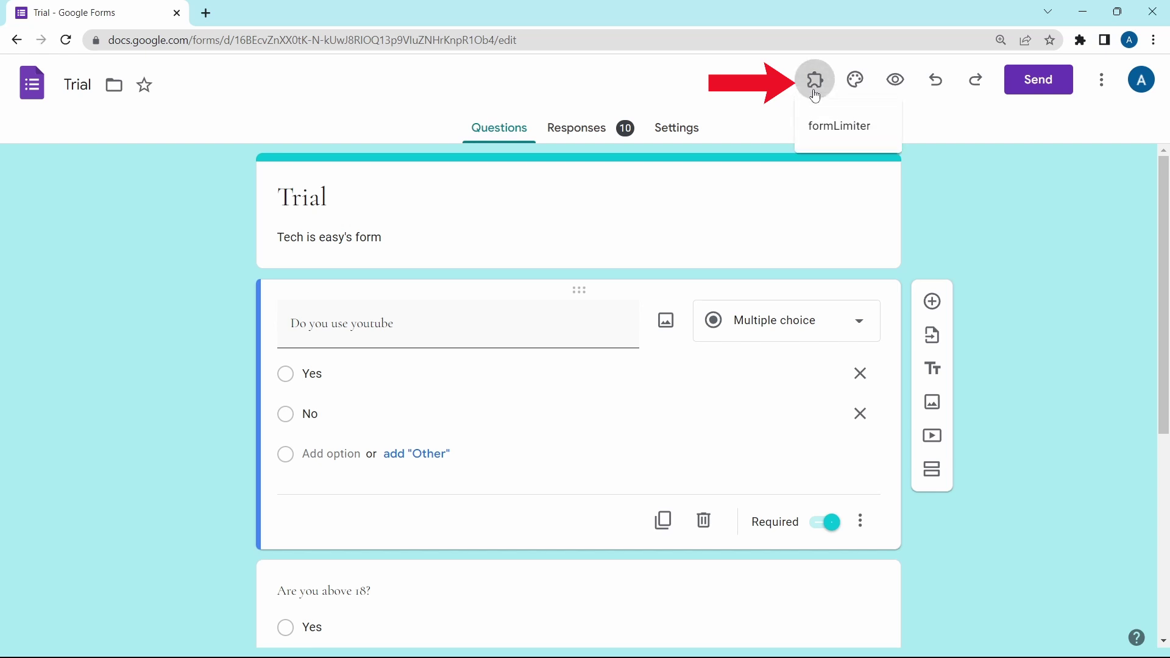
left_click(830, 133)
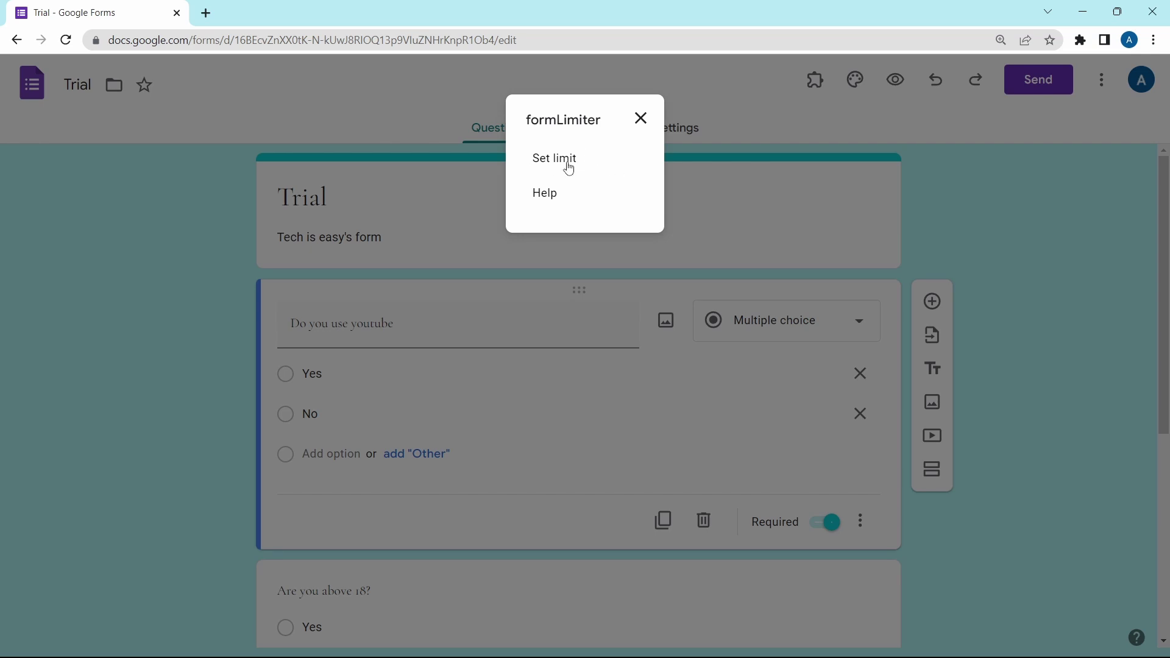
left_click(568, 169)
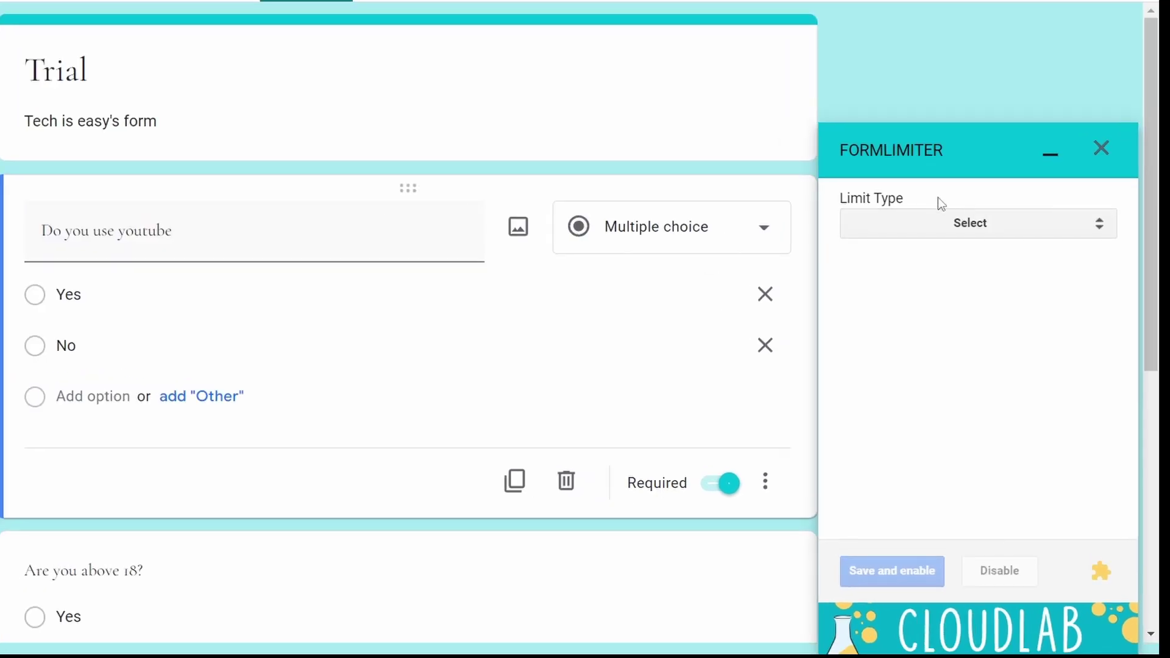
Step: Limit Trial to 50 form responses, keep the default closing message, and save and enable it
left_click(942, 228)
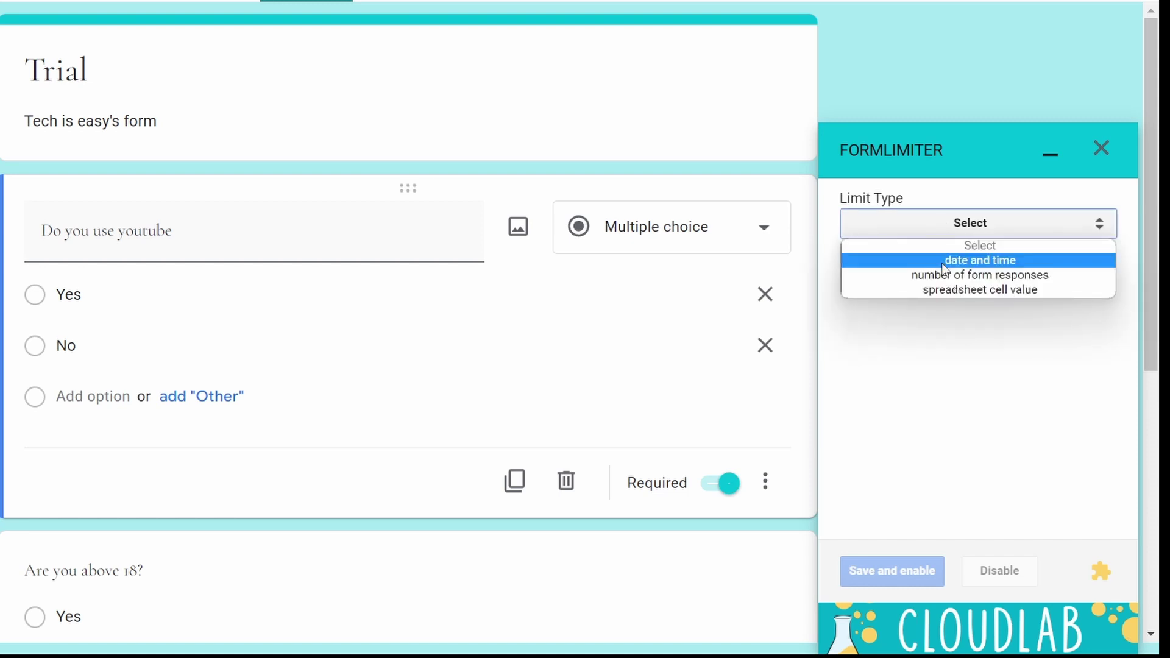
left_click(892, 275)
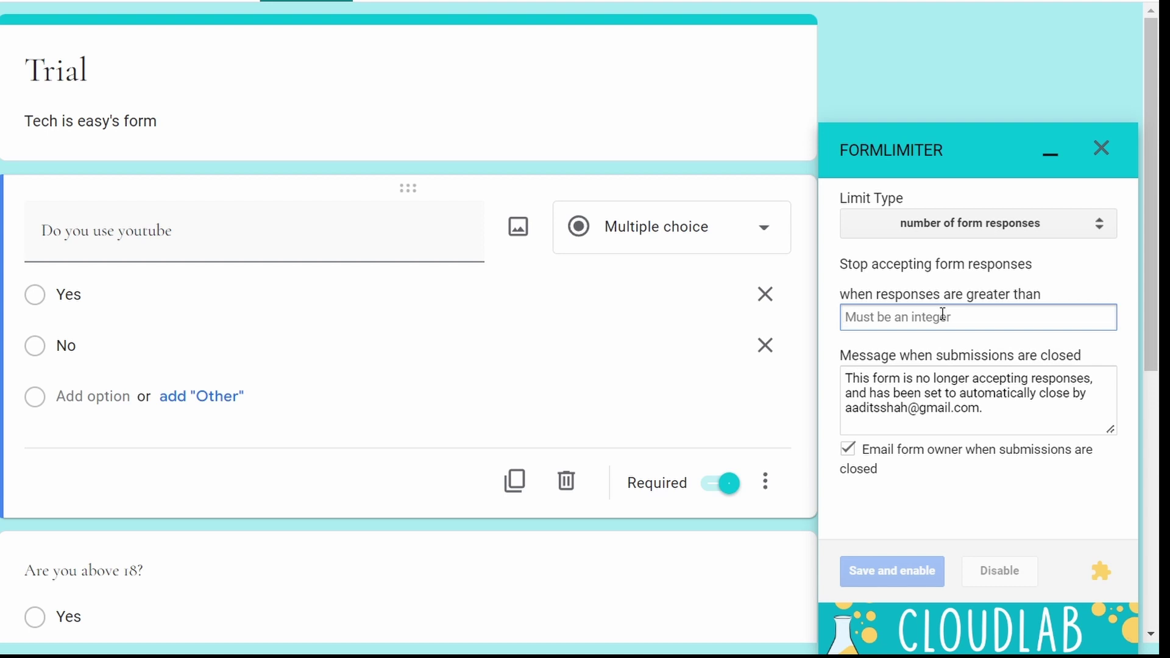
type("50")
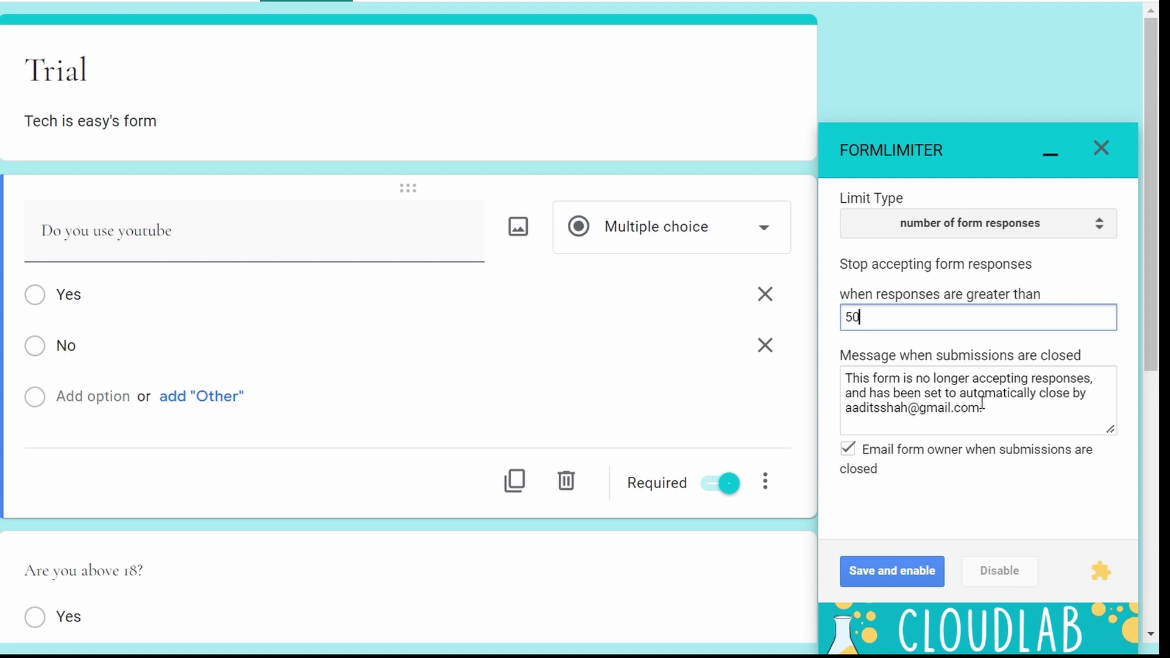
left_click(1018, 414)
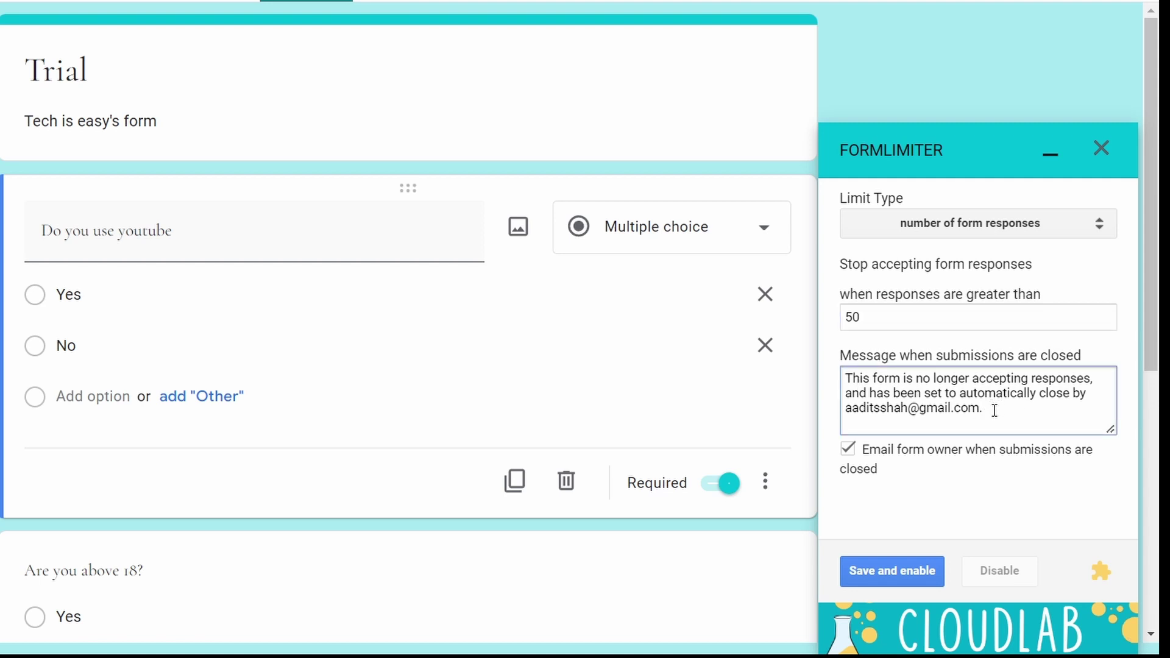
left_click(904, 487)
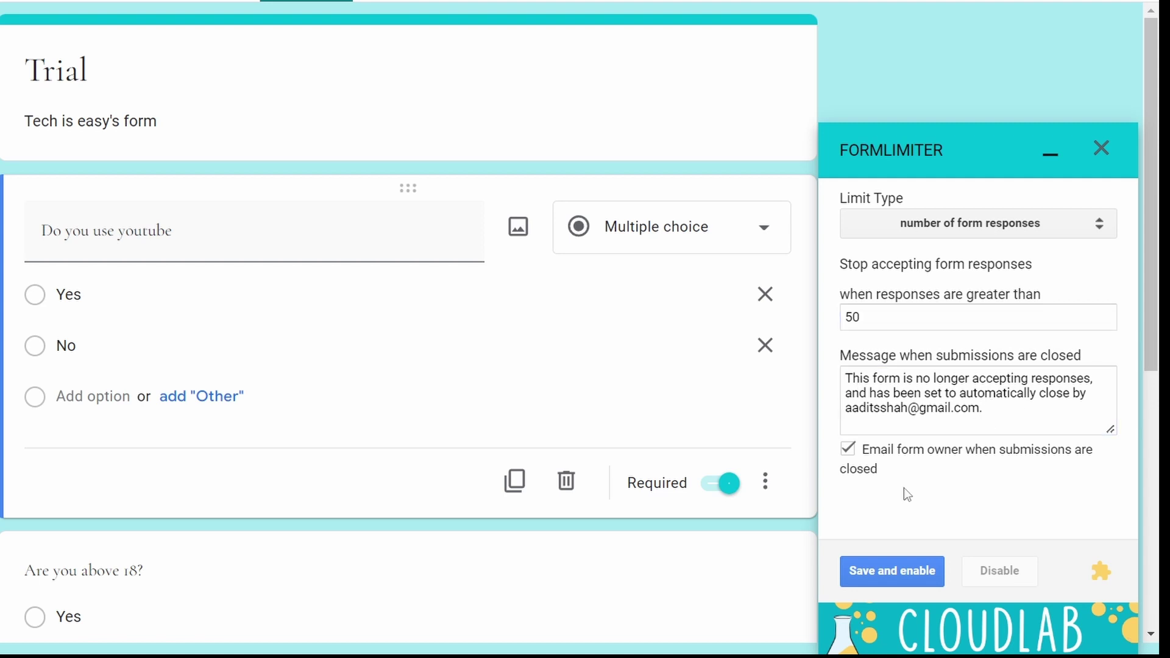
left_click(878, 577)
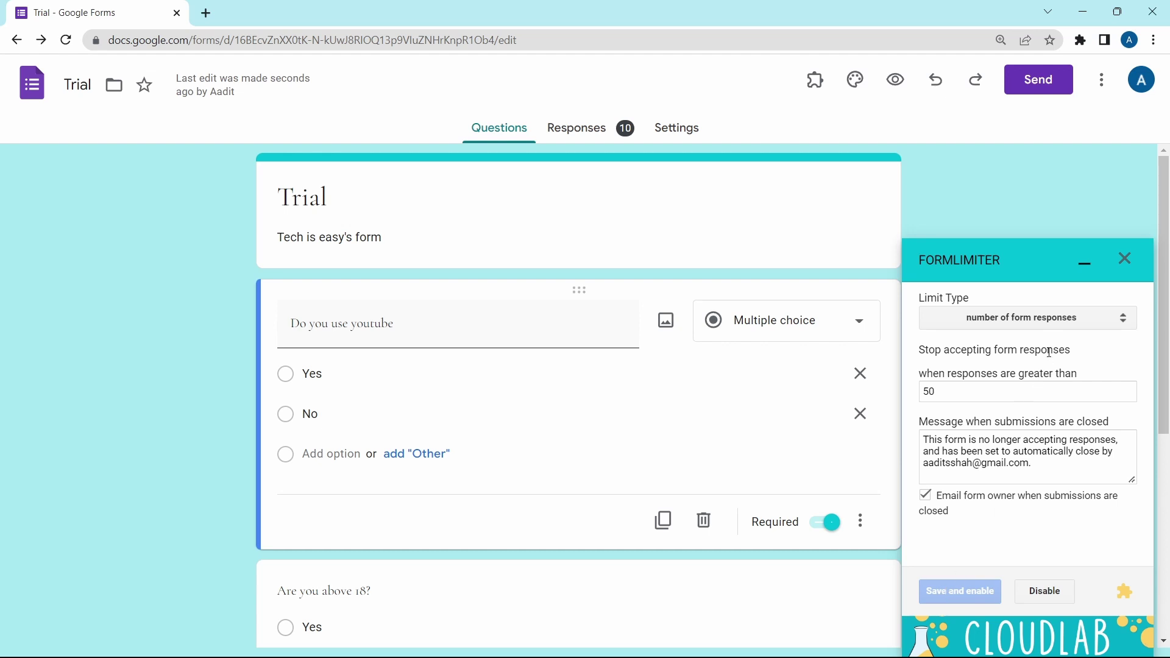
Step: Search the Forms add-on marketplace for 'booking' and bring up Booking Calendar's details page
left_click(1125, 258)
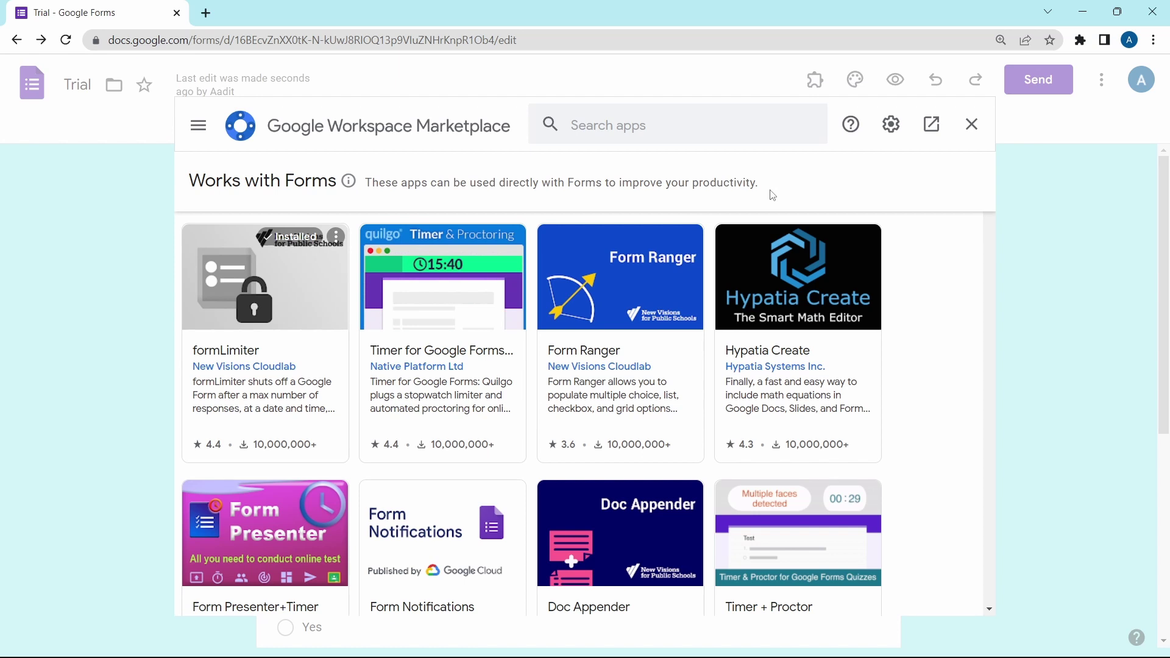
left_click(670, 122)
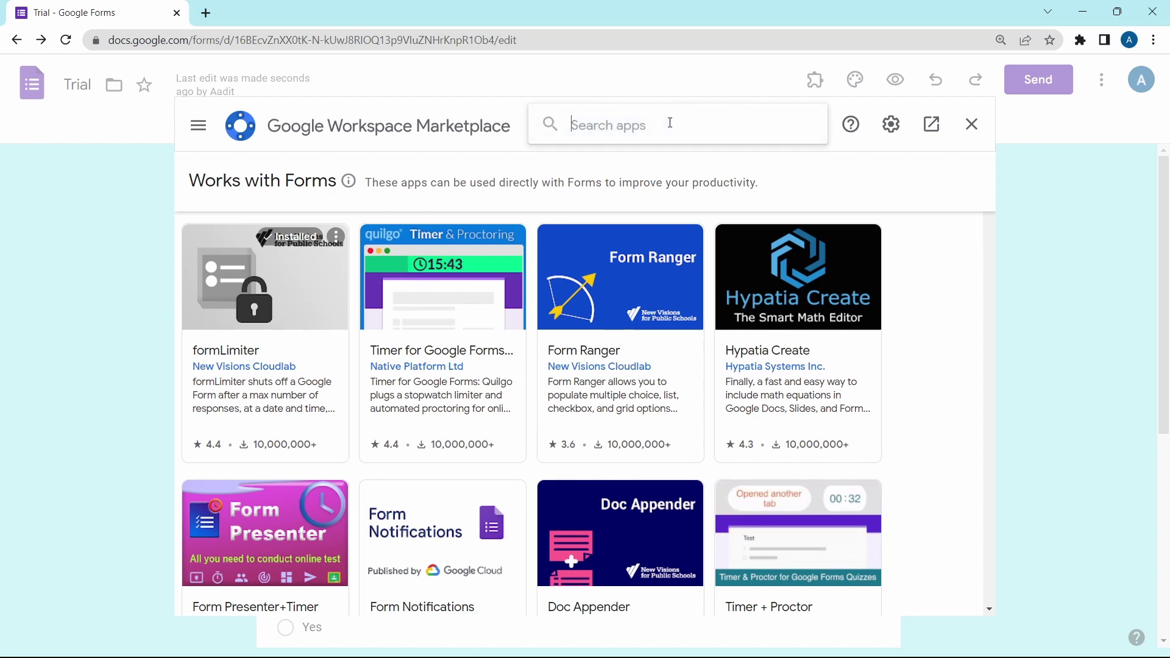
type("booking")
left_click(626, 166)
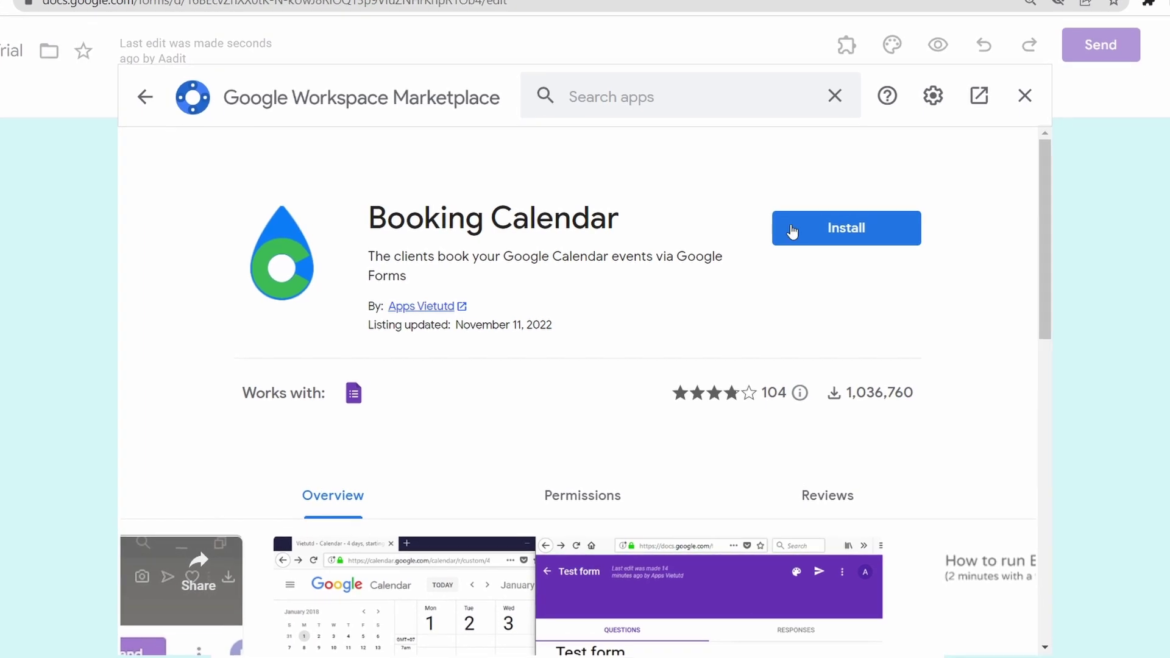
Step: Install Booking Calendar, choose the Free plan, and select the account's own calendar for bookings
left_click(821, 230)
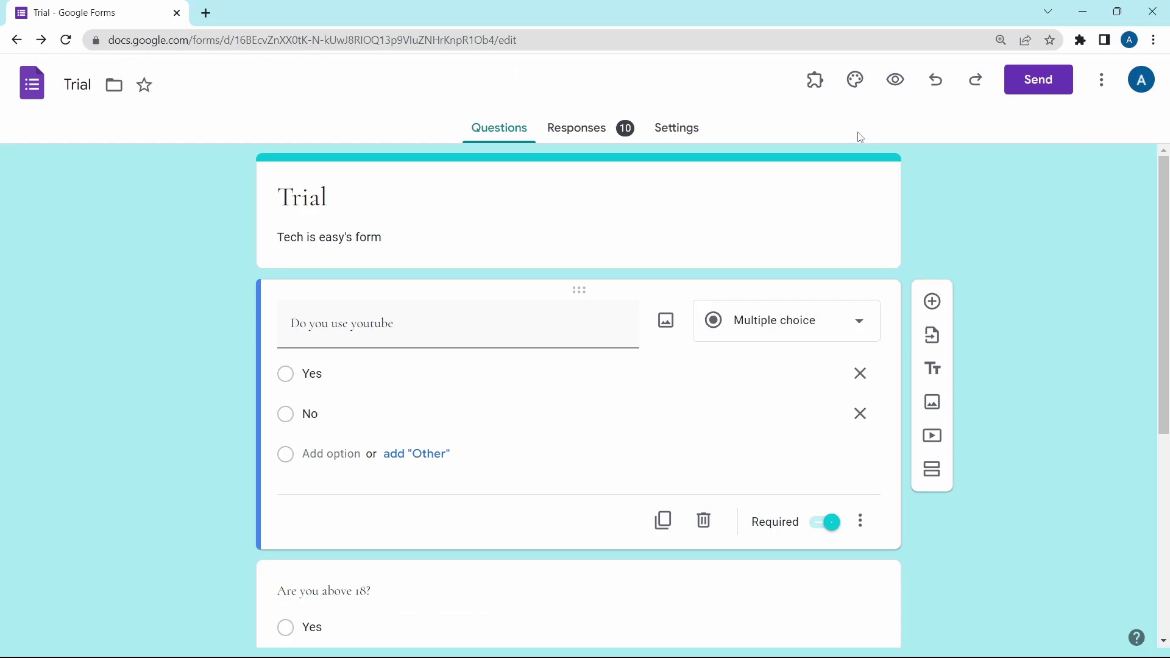
left_click(816, 90)
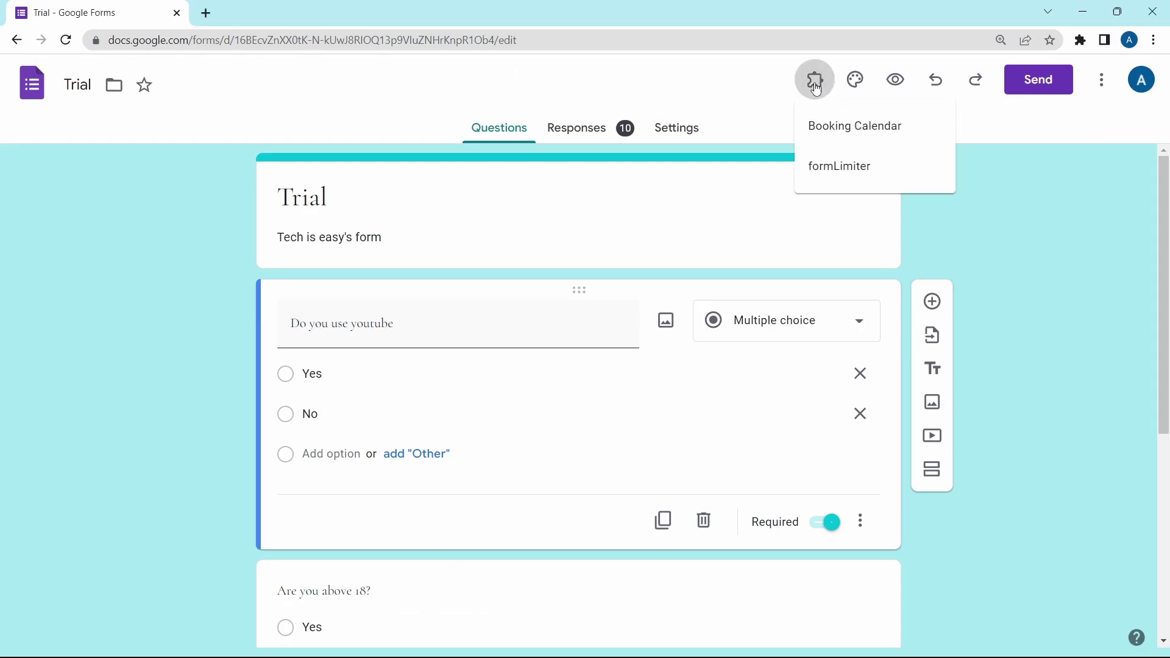
left_click(918, 131)
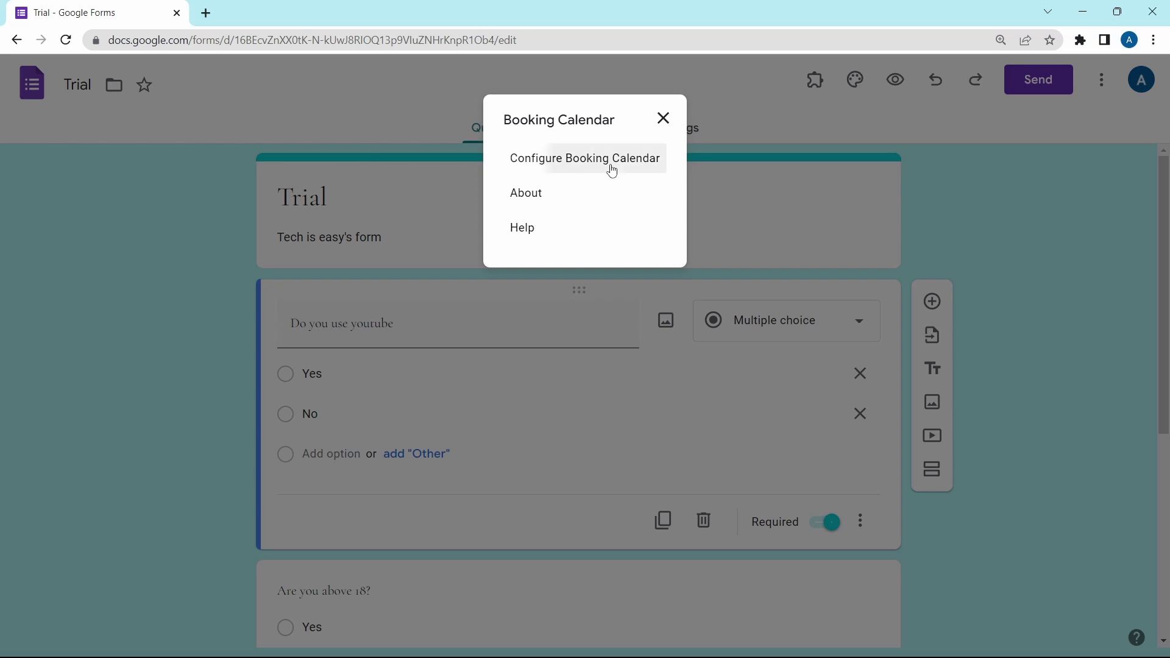
left_click(612, 168)
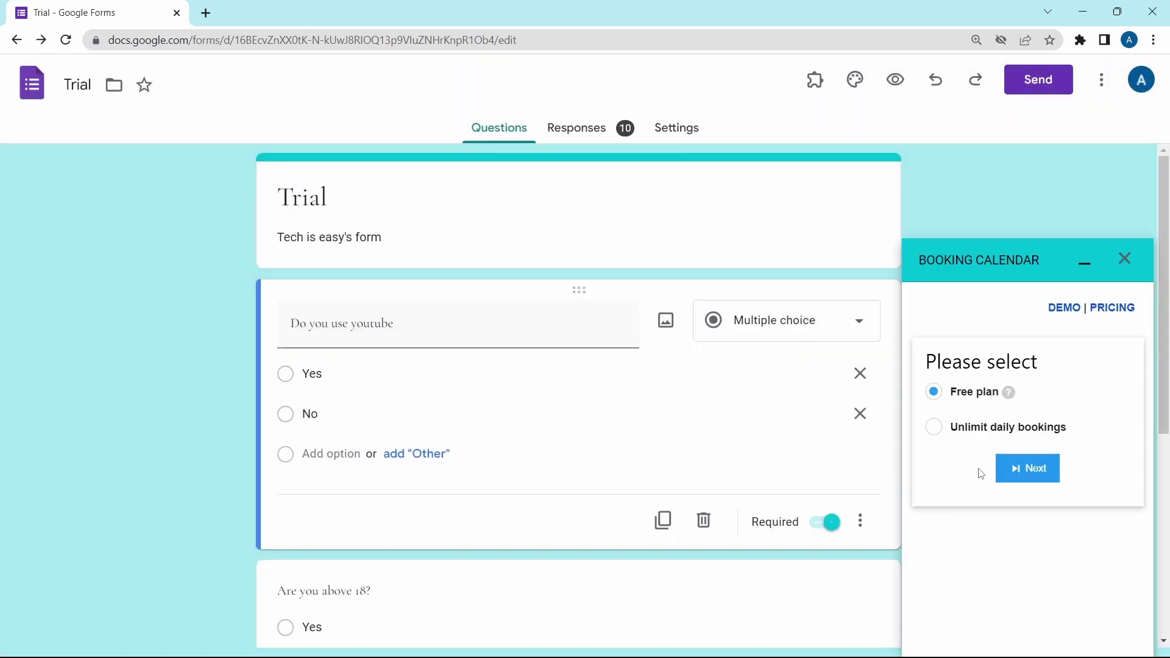
left_click(1008, 468)
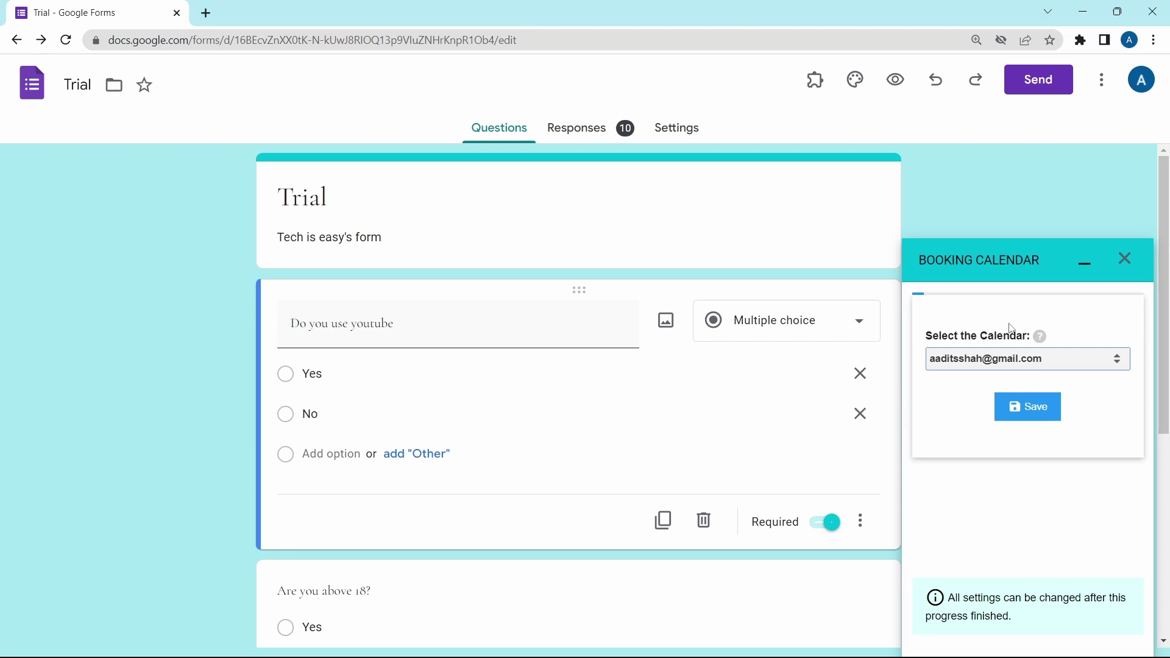
left_click(1011, 360)
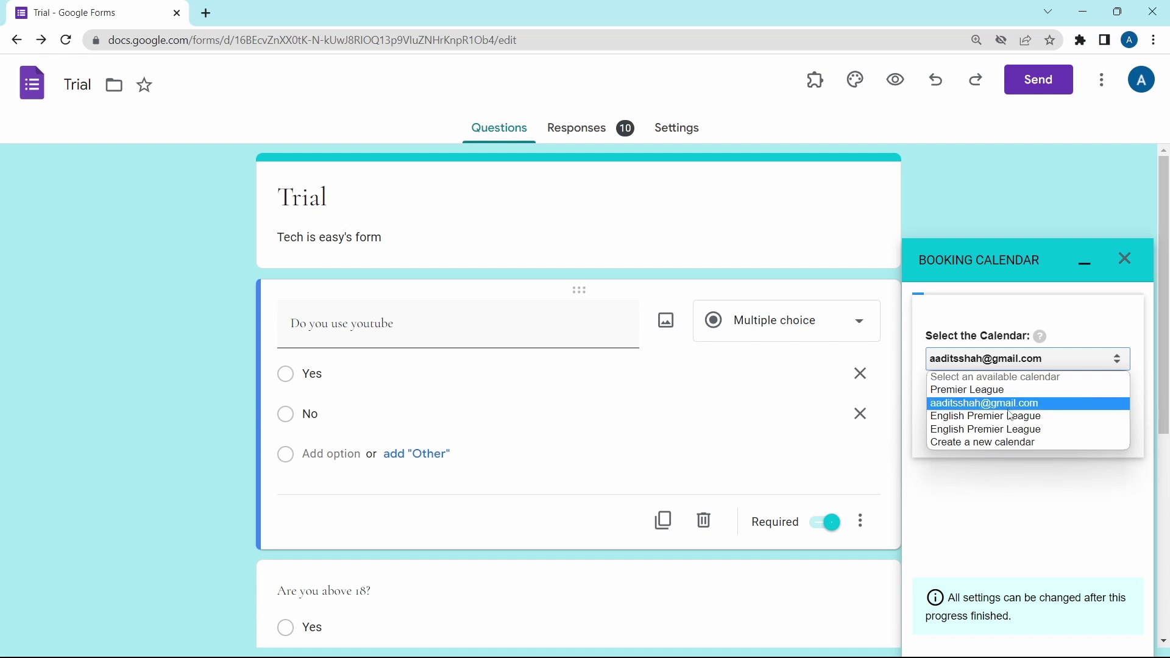
left_click(1008, 404)
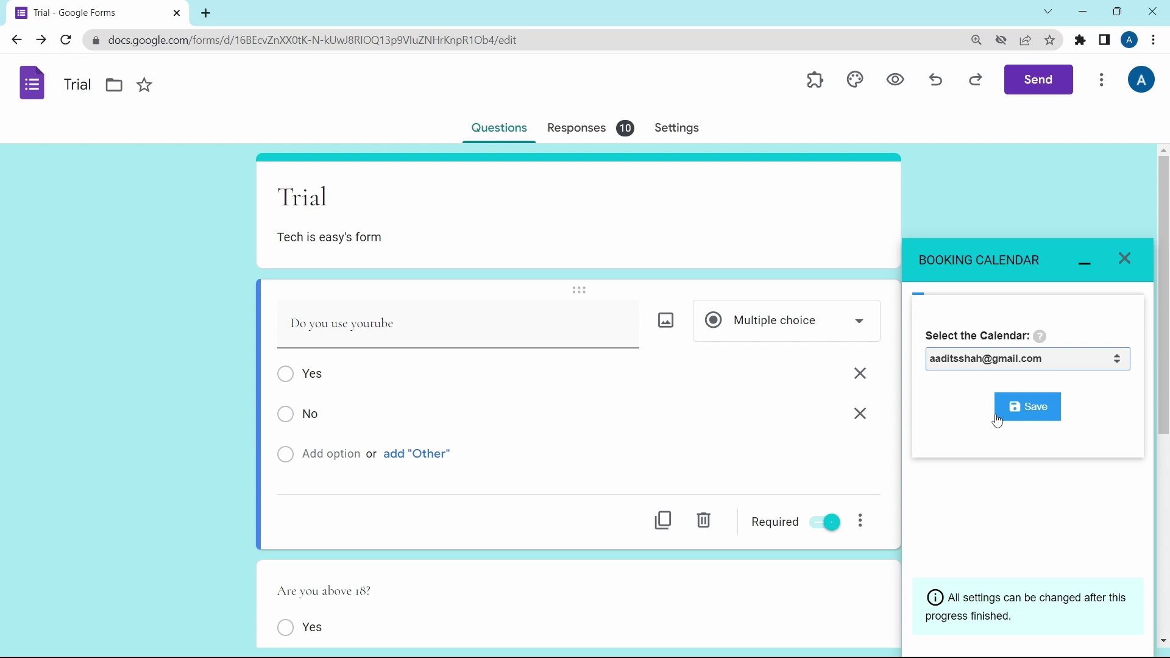
Step: Save the booking calendar, review the Event Slots dropdown, and show the skip and slot-limit settings
left_click(1023, 419)
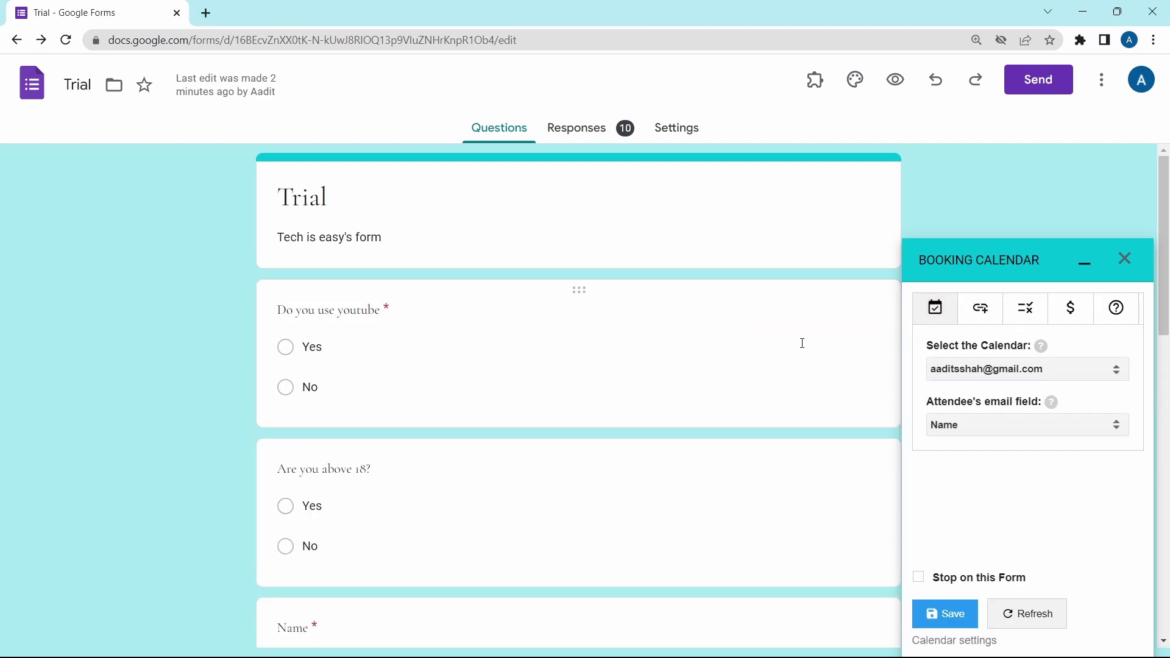
scroll(803, 343, "down", 10)
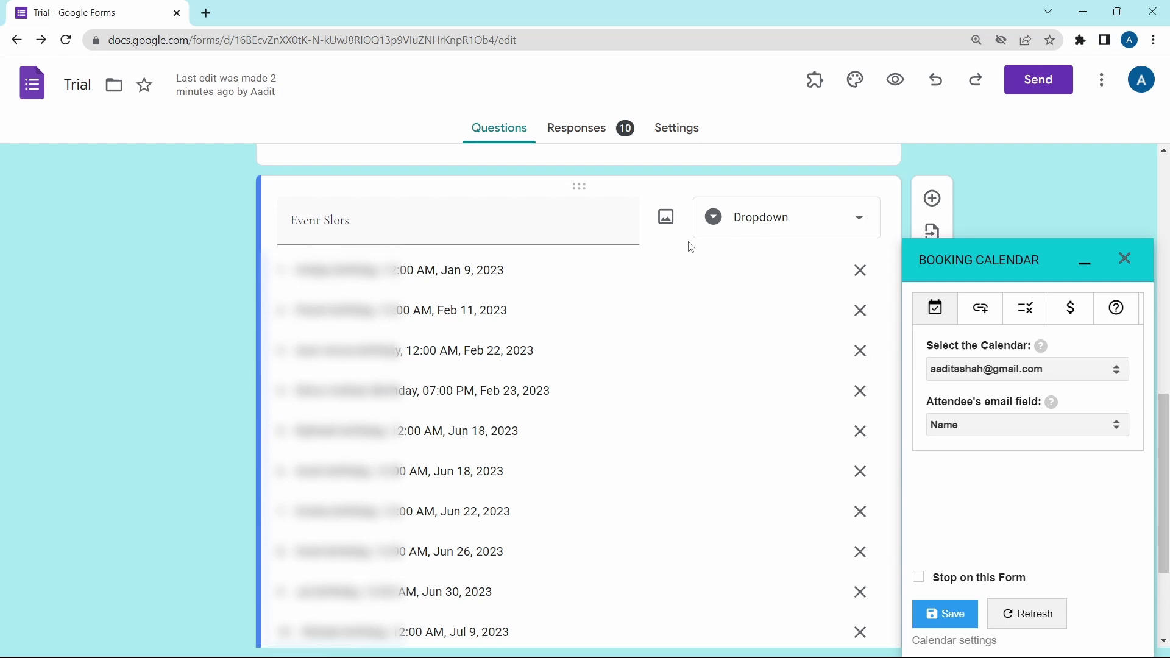
left_click(1025, 308)
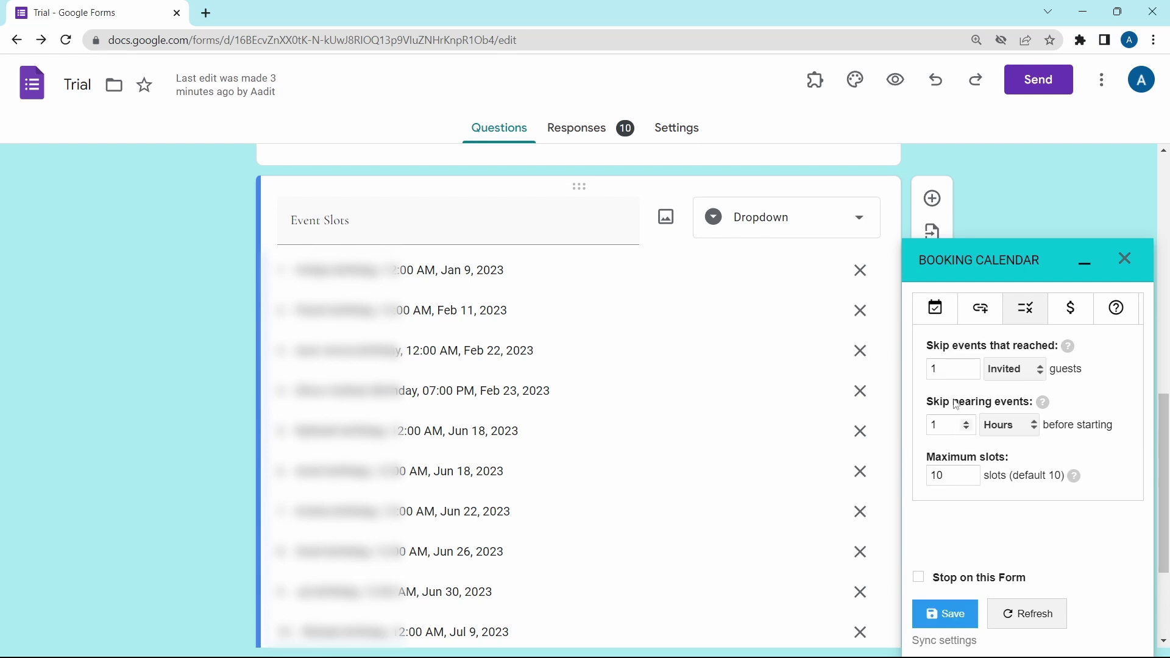
Step: Preview the form, check the dates in the Event Slots dropdown, then close the preview
left_click(896, 79)
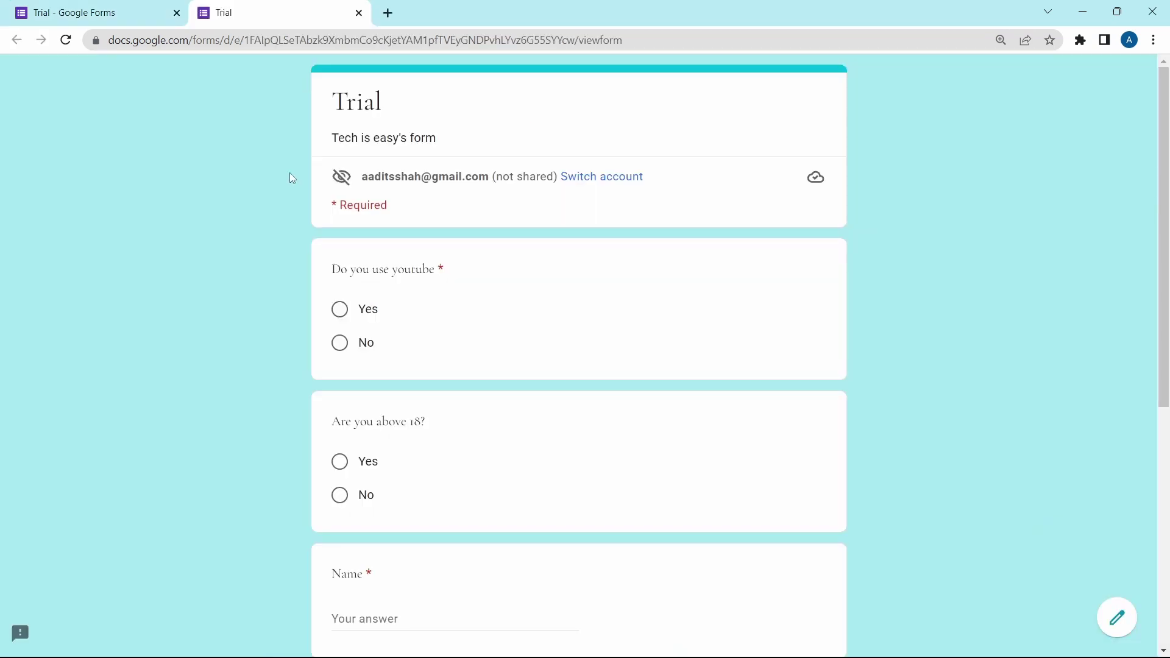
scroll(291, 178, "down", 7)
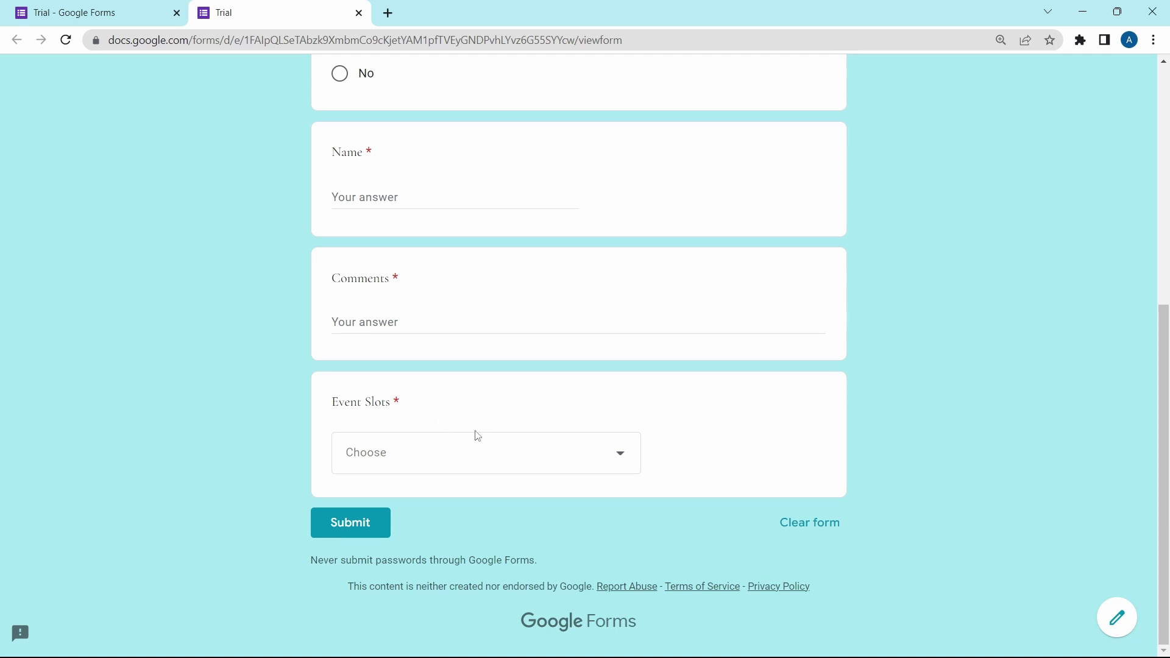
left_click(474, 451)
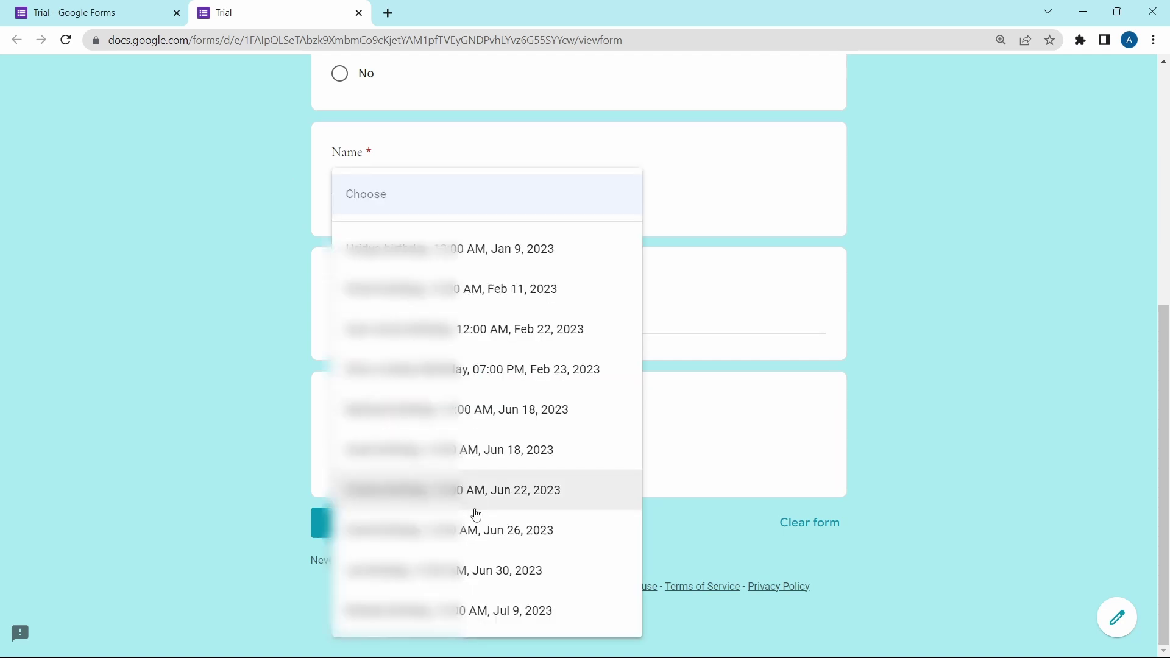
left_click(242, 465)
key("ctrl+w")
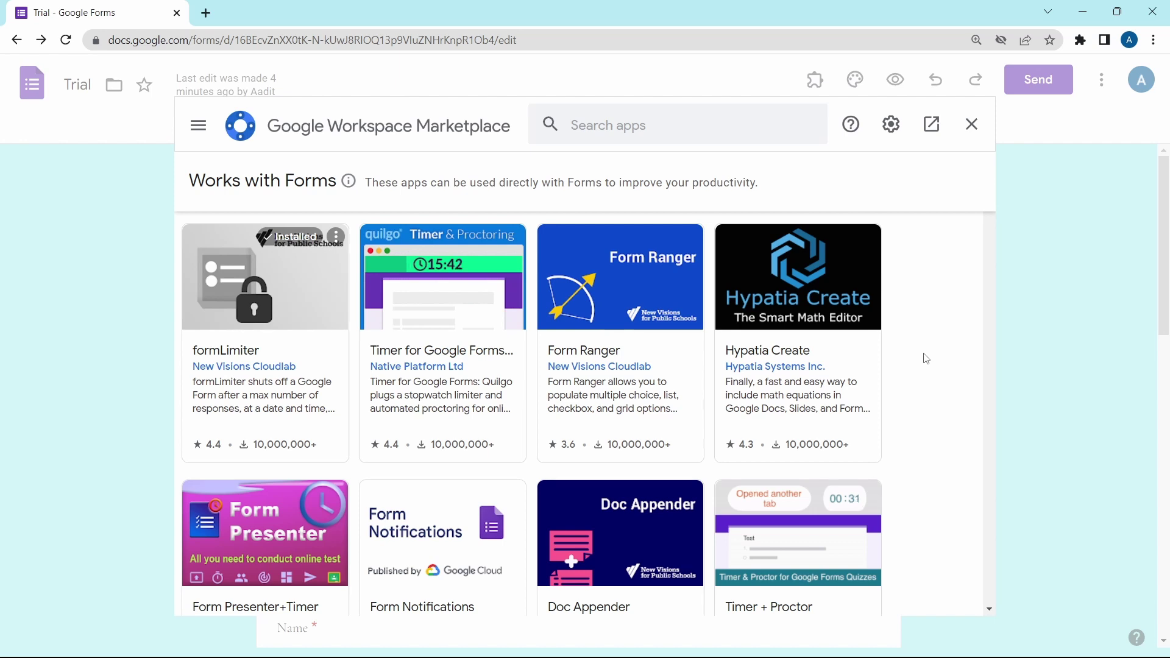
Step: Locate Form Notifications in the Works with Forms add-on list and view its details
scroll(761, 402, "down", 1)
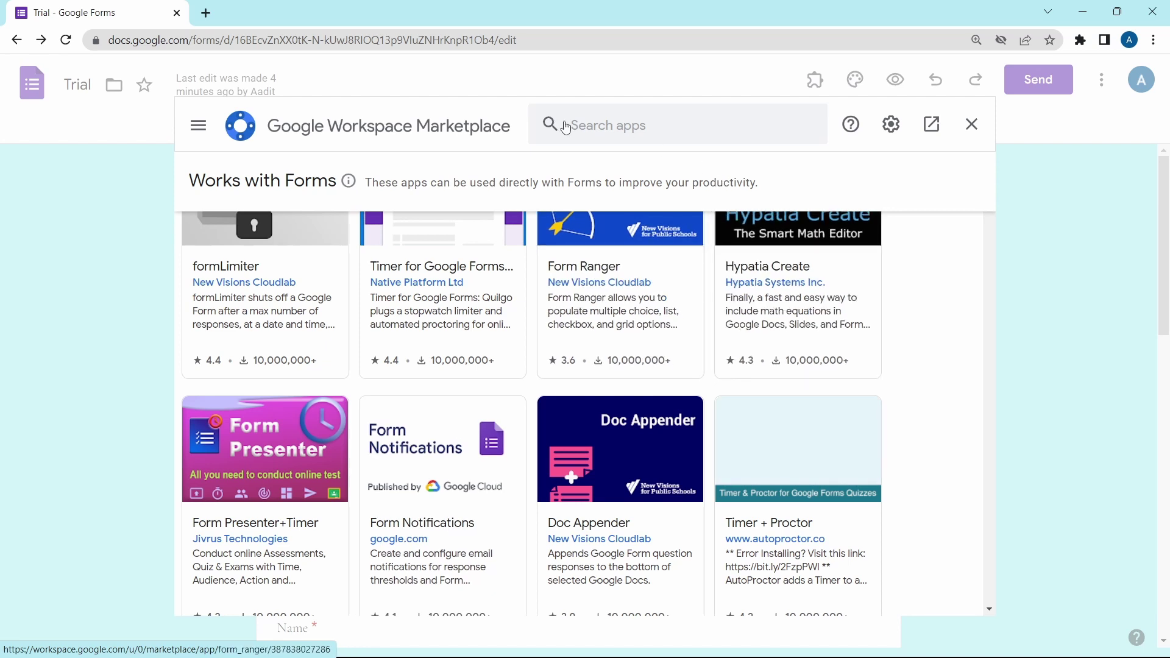
left_click(510, 474)
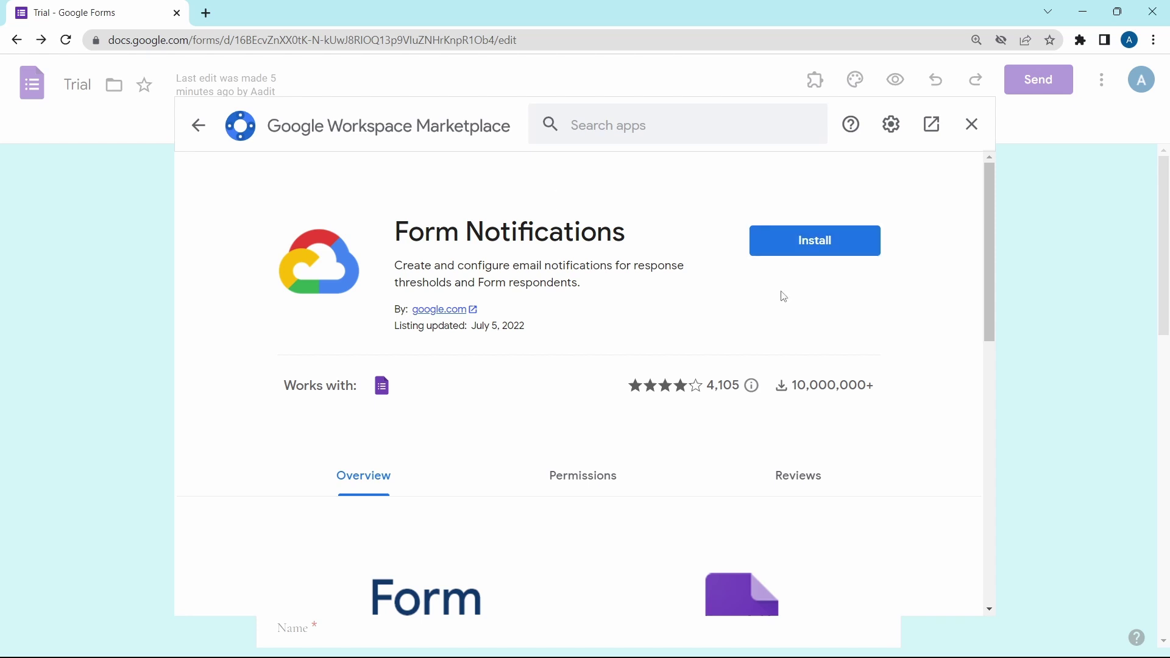
Step: Install Form Notifications and launch it on Trial, showing its Configure notifications sidebar
left_click(807, 259)
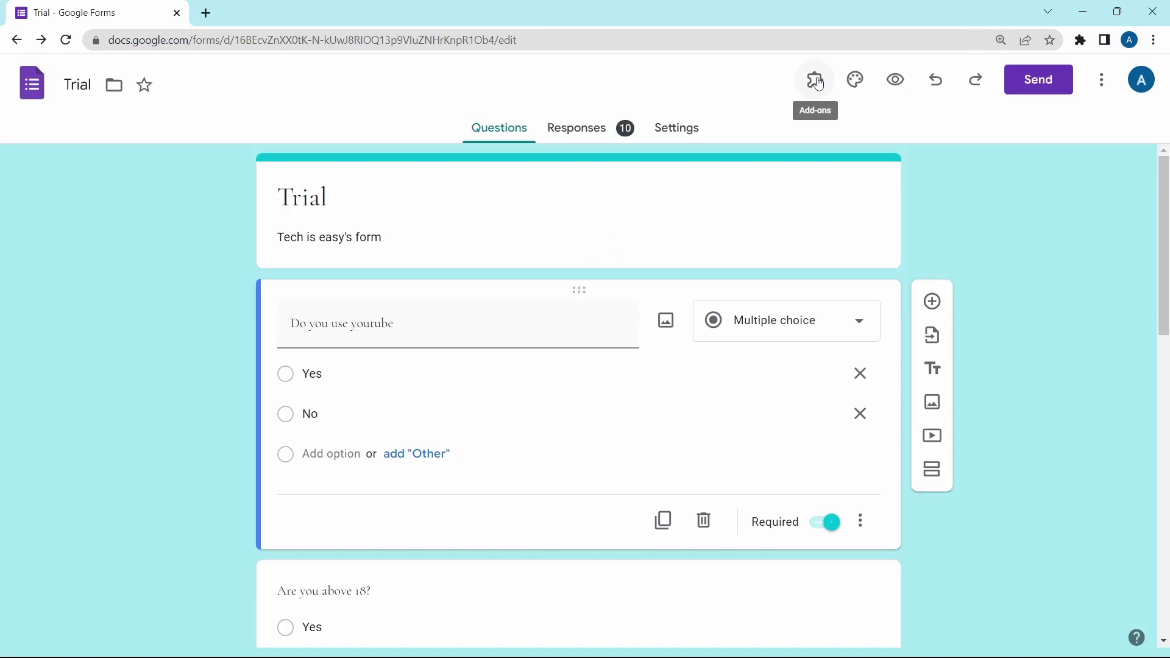
left_click(819, 84)
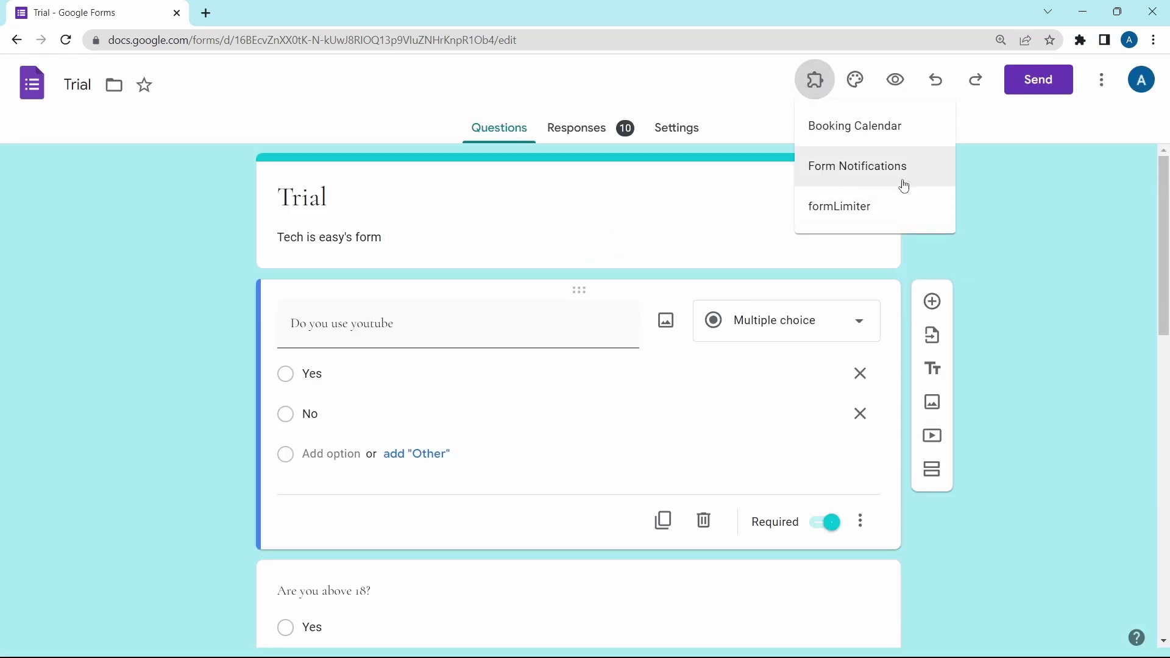
left_click(829, 175)
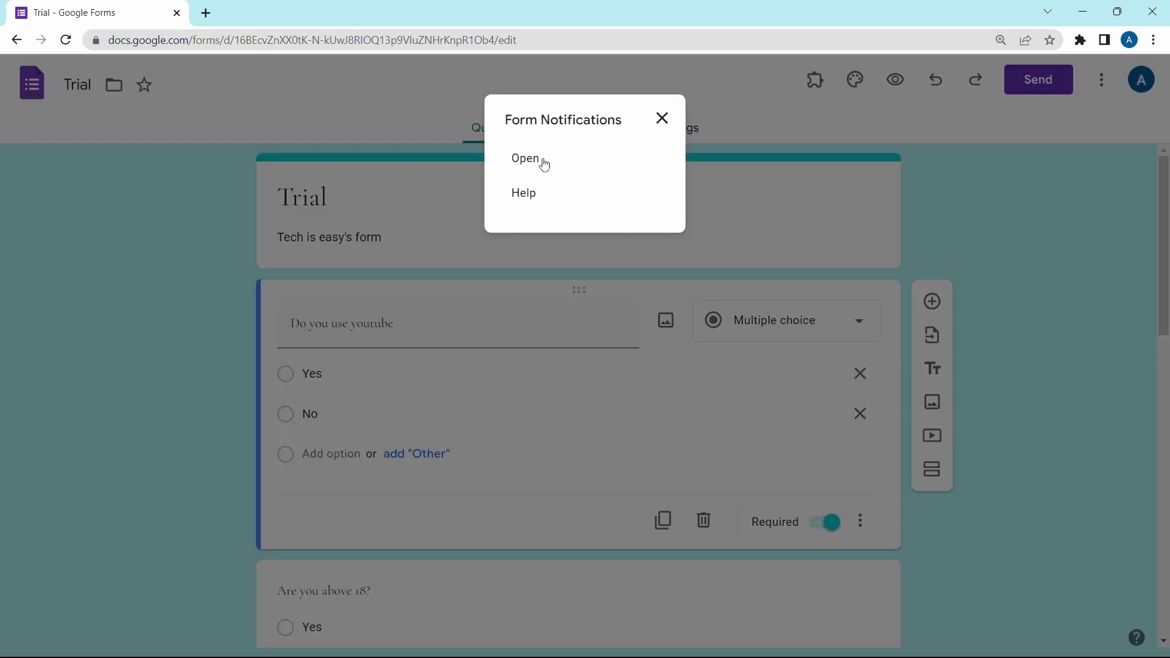
left_click(544, 165)
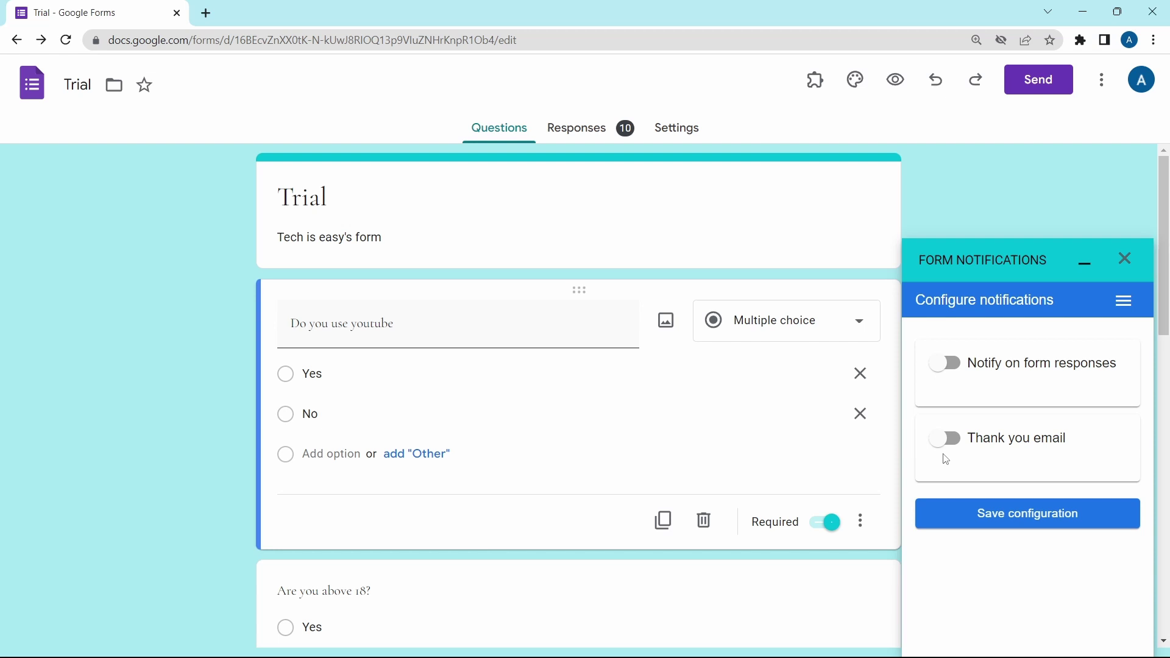
Step: Enable response alerts, change the frequency from 10 to 5 responses, and switch on the thank-you email
left_click(943, 365)
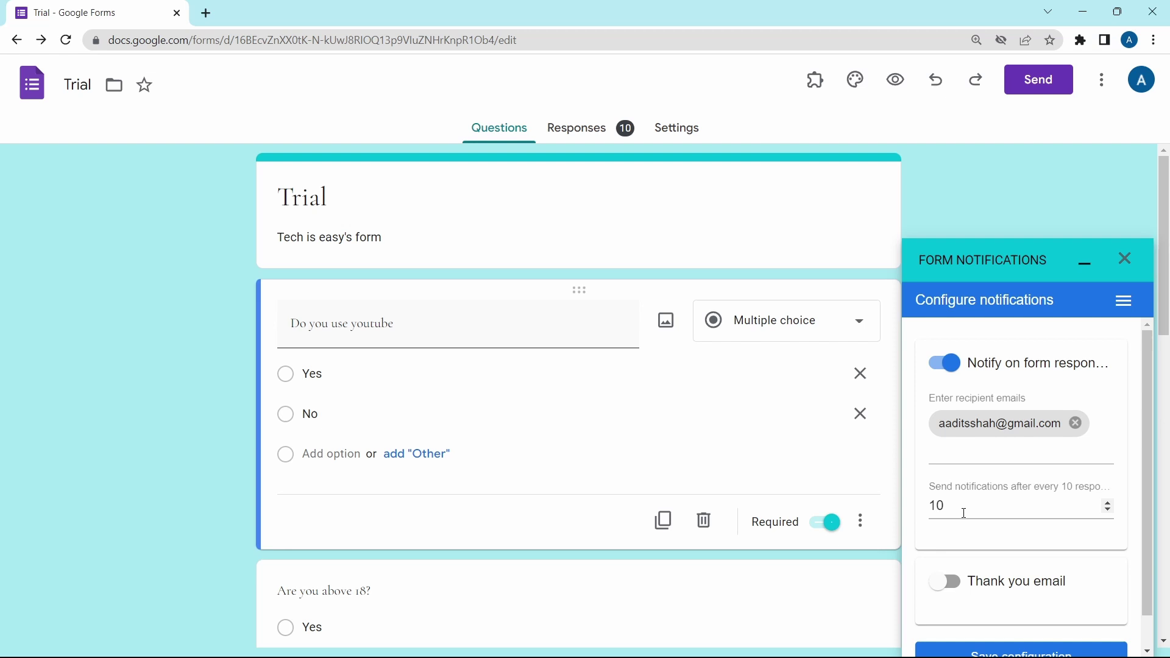
left_click(964, 514)
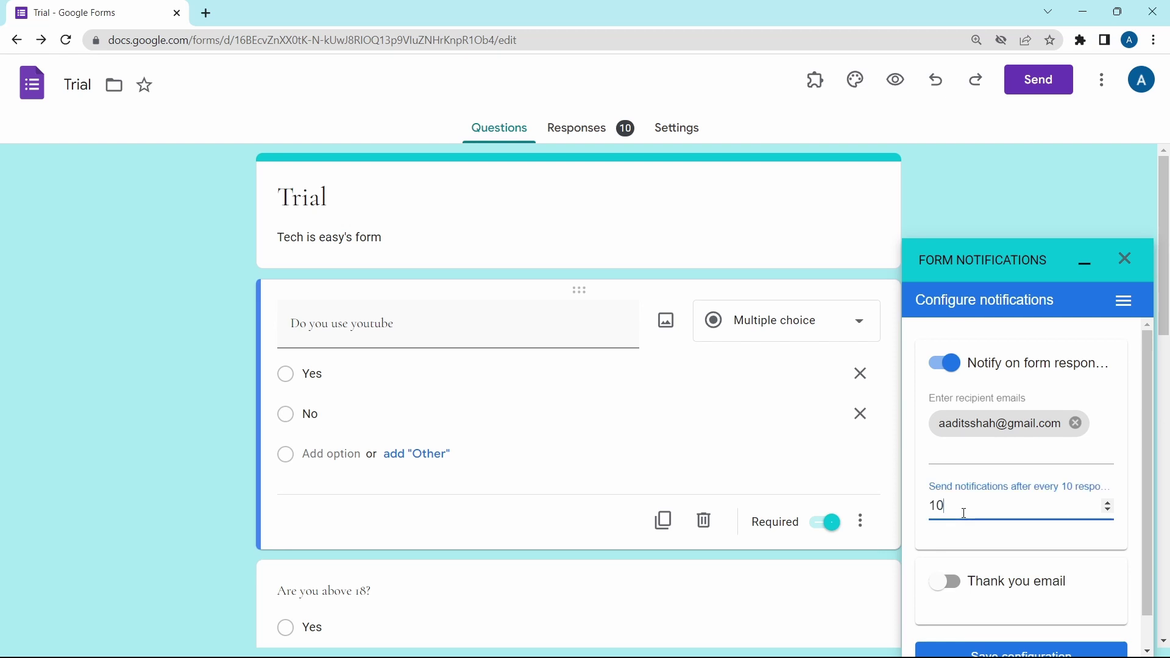
key("BackSpace")
key("BackSpace")
type("5")
left_click(992, 568)
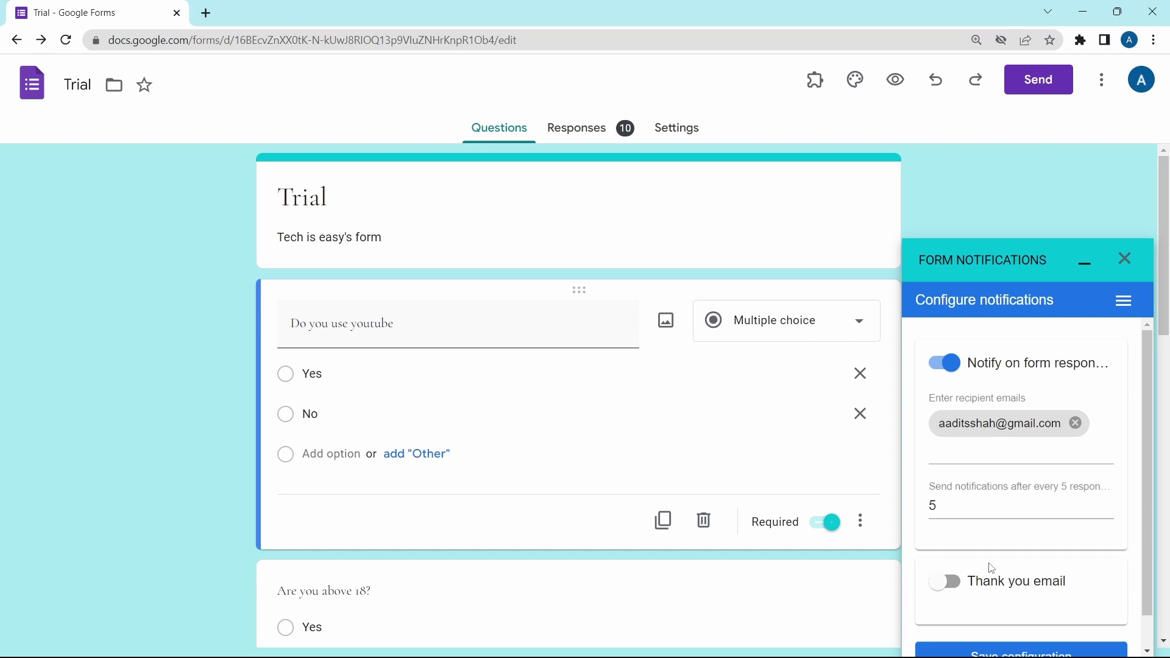
left_click(946, 580)
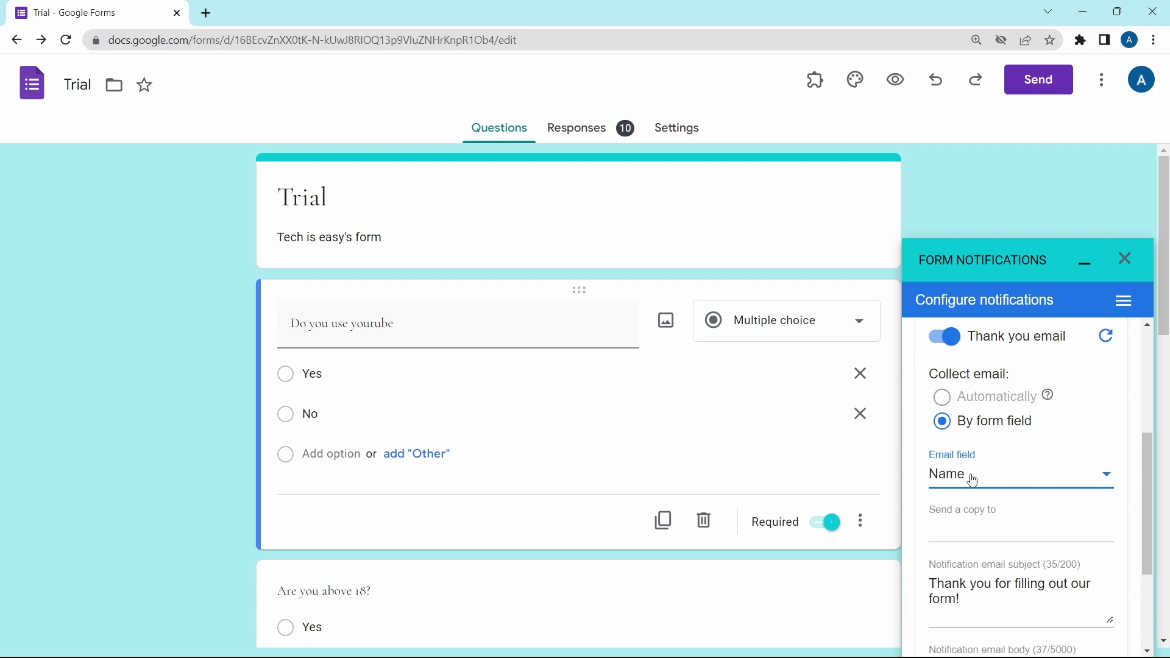
Step: Keep the thank-you email's default subject and body, save the configuration, and close the Form Notifications panel
scroll(974, 481, "down", 2)
scroll(979, 504, "down", 1)
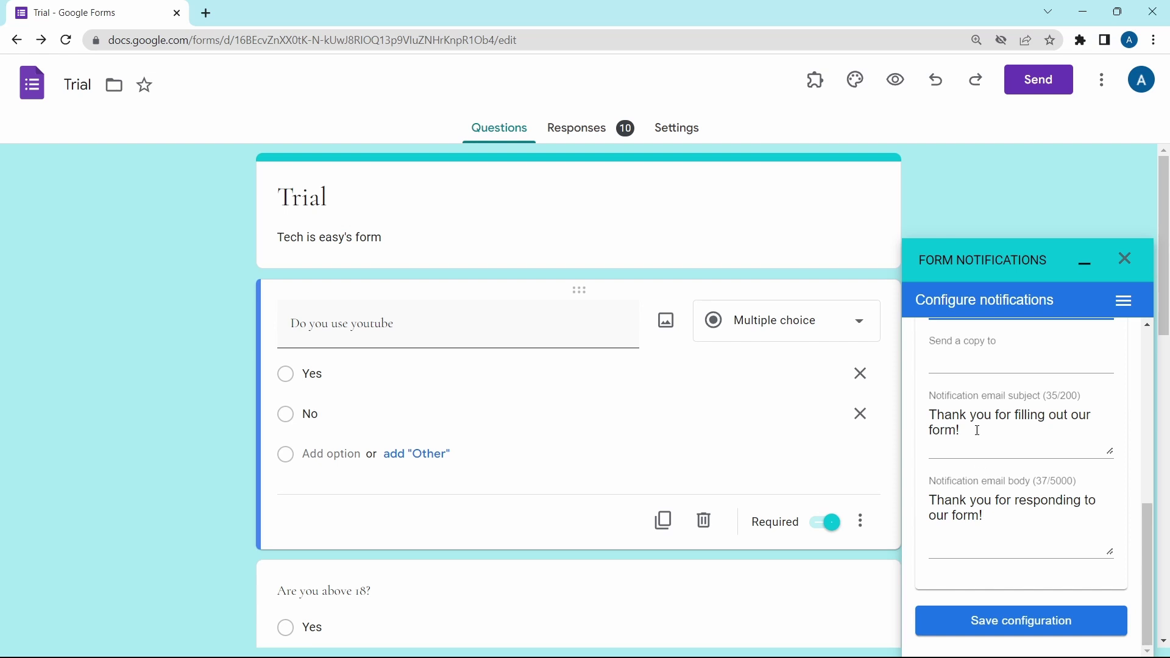
left_click_drag(978, 430, 913, 410)
left_click(1007, 453)
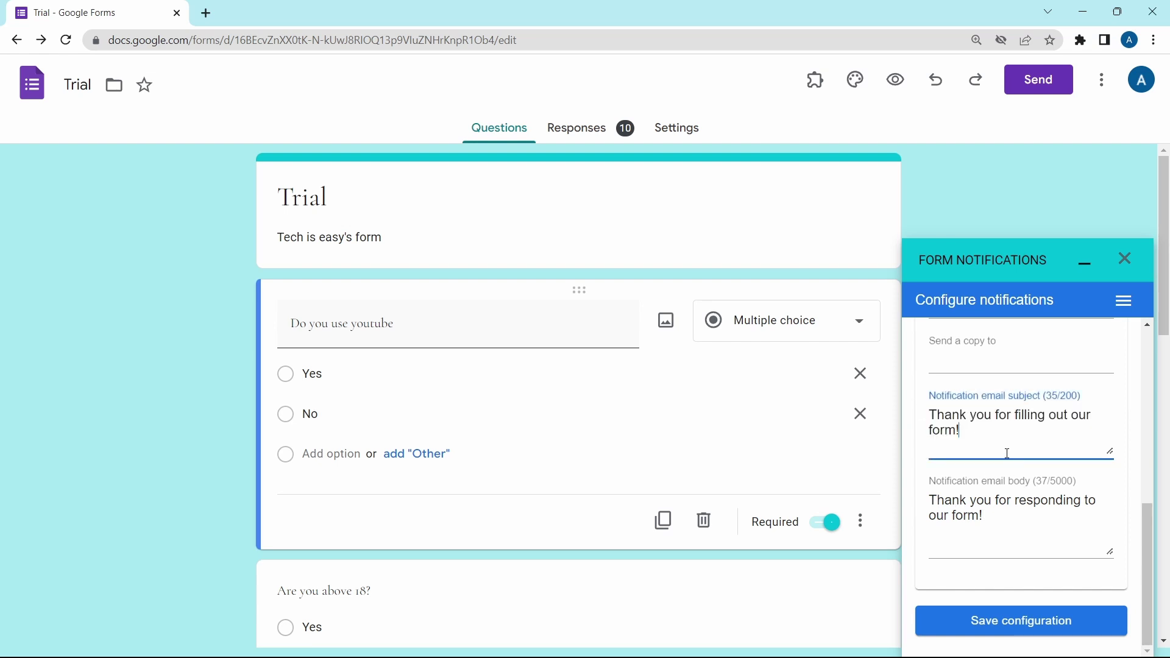
left_click(1005, 629)
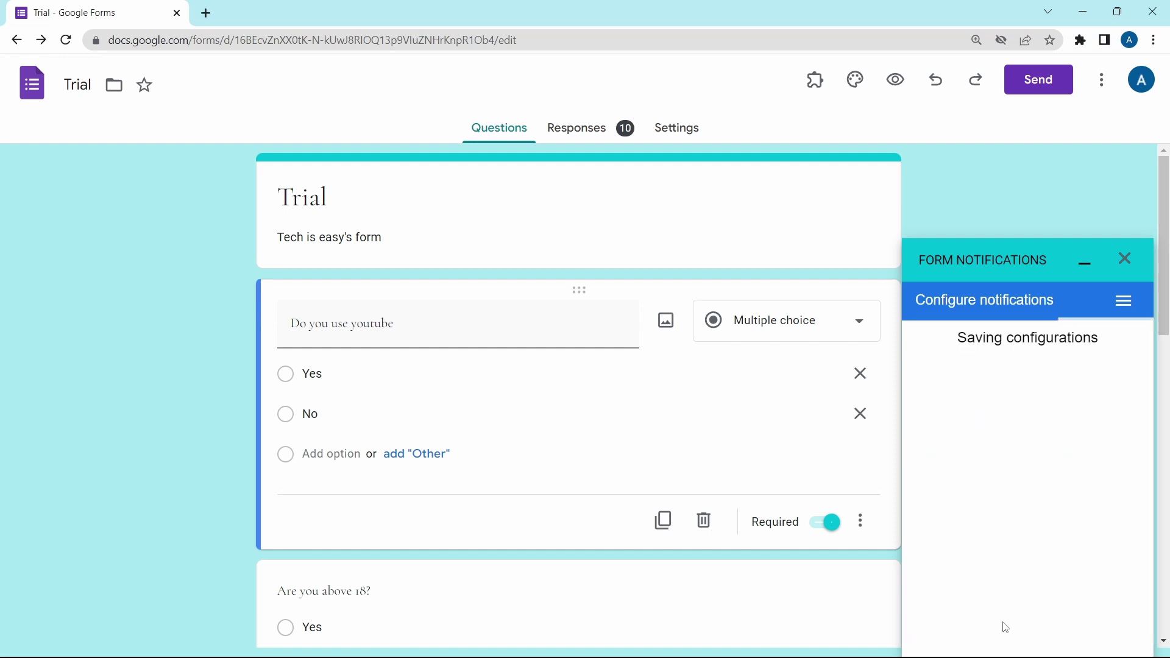
left_click(1127, 258)
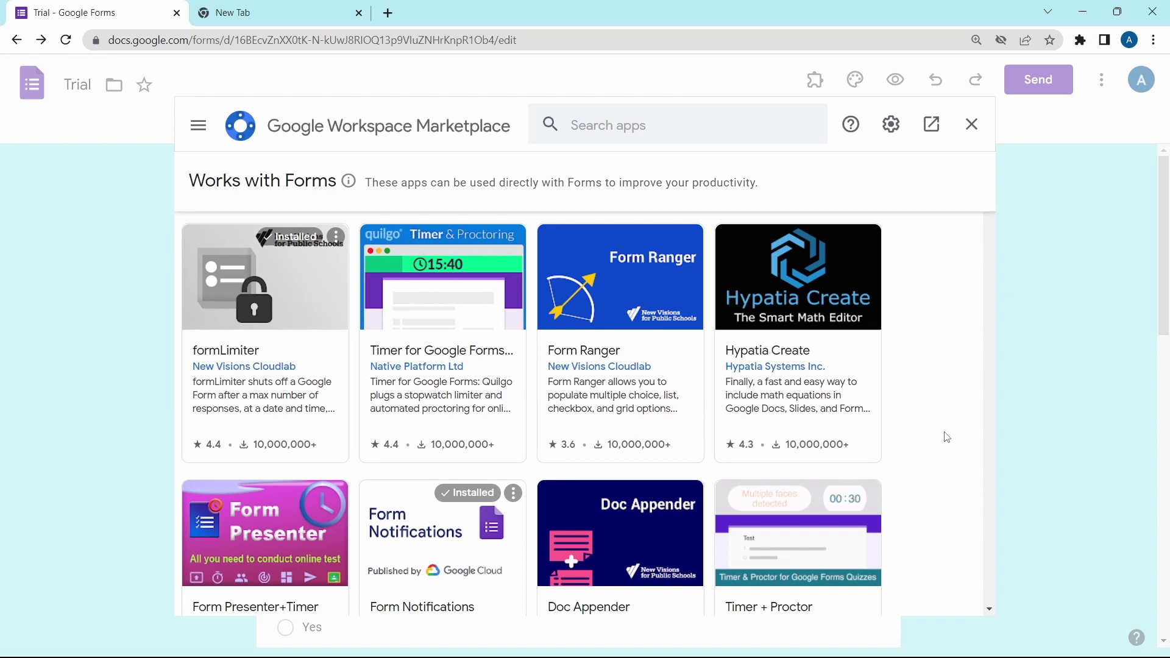
Step: Search the Marketplace for 'cer' and open the Certify'em add-on's details page
left_click(653, 128)
type("cer")
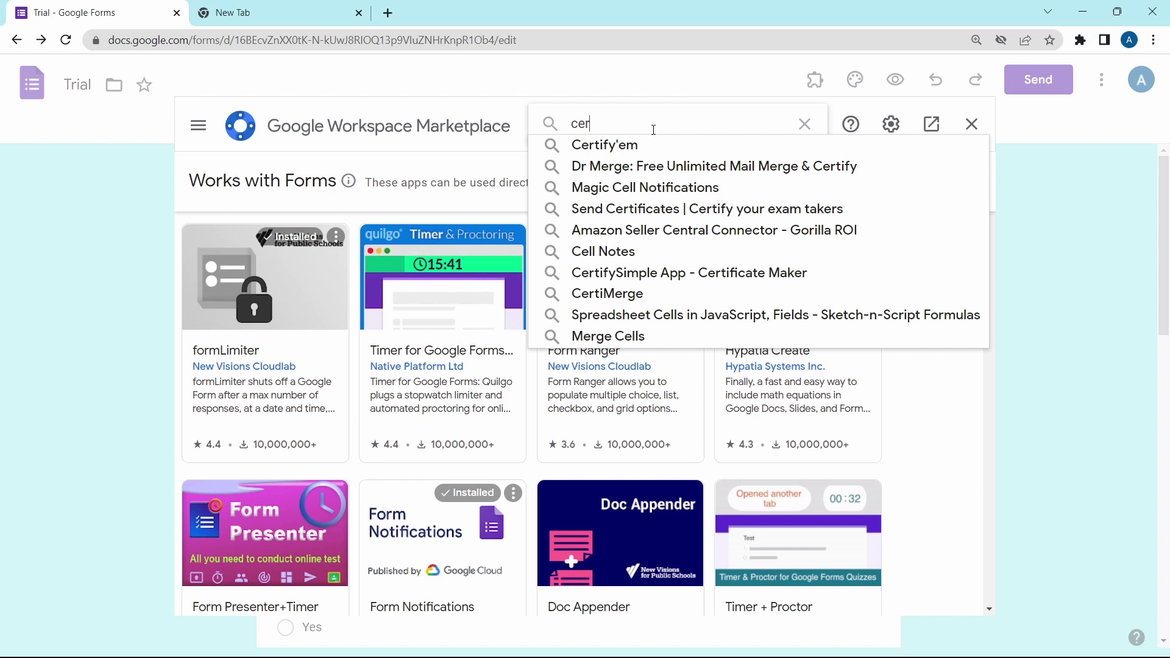
left_click(609, 144)
left_click(260, 341)
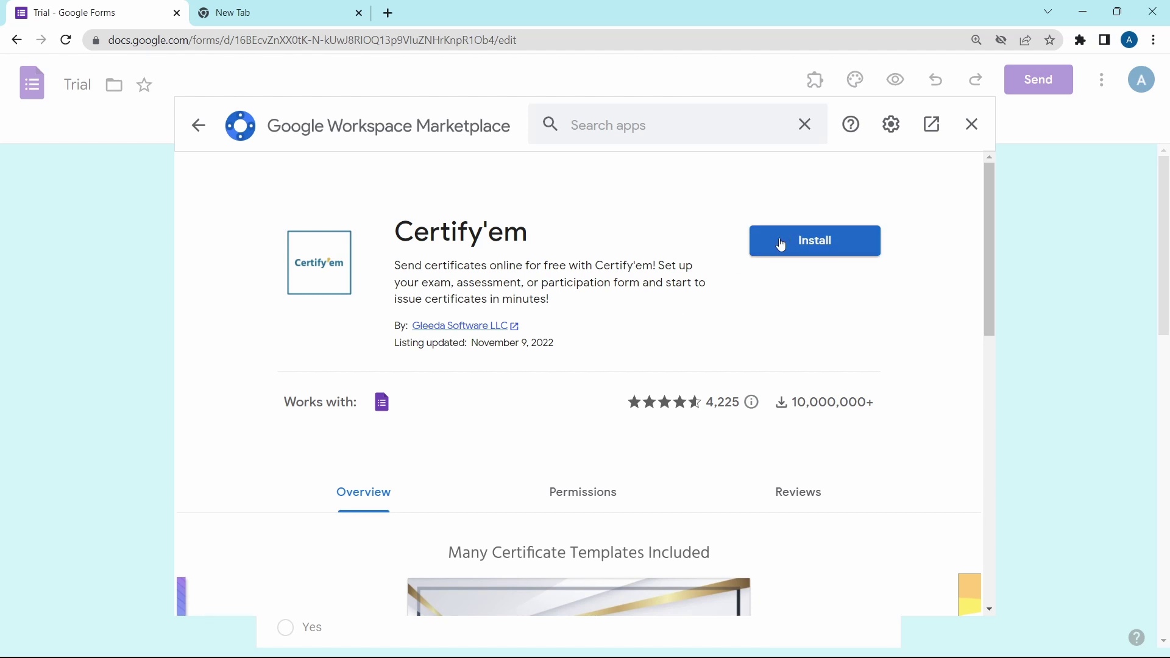
Step: Return to the Trial form and launch the Certify'em sidebar from the installed add-ons
key("Escape")
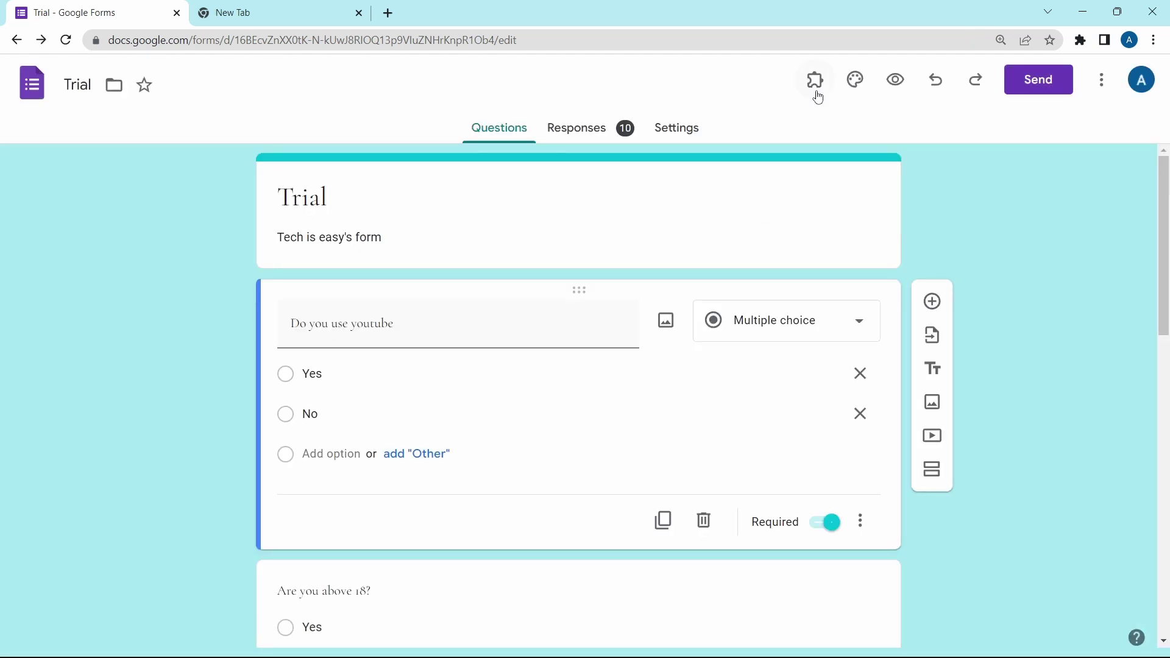
left_click(816, 84)
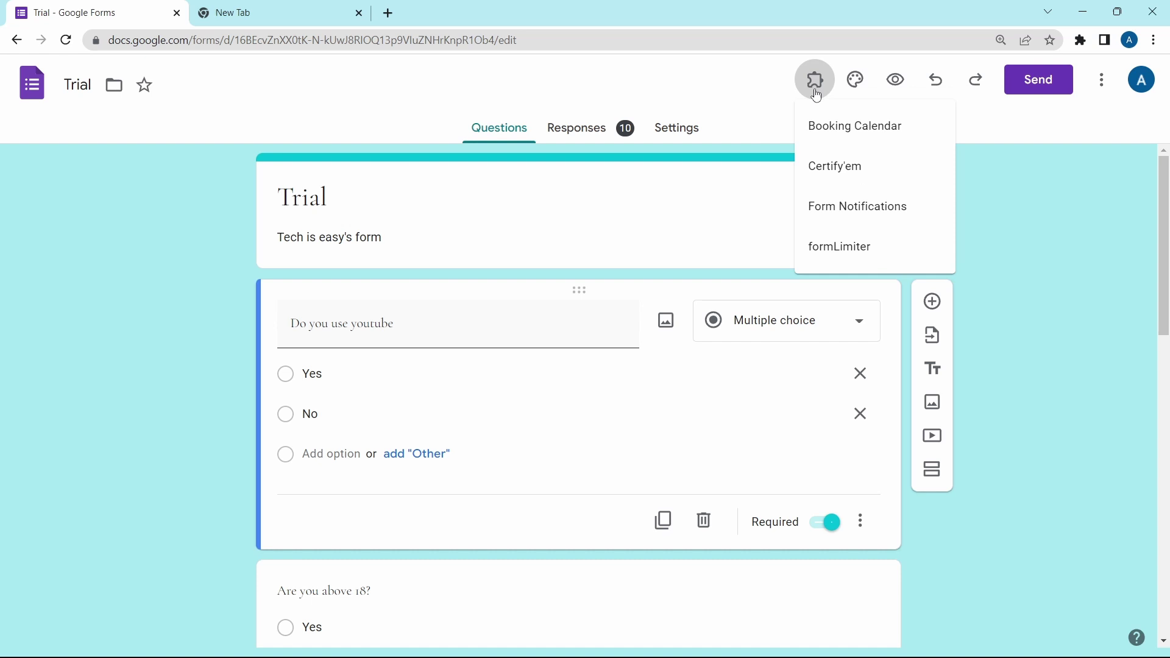
left_click(882, 165)
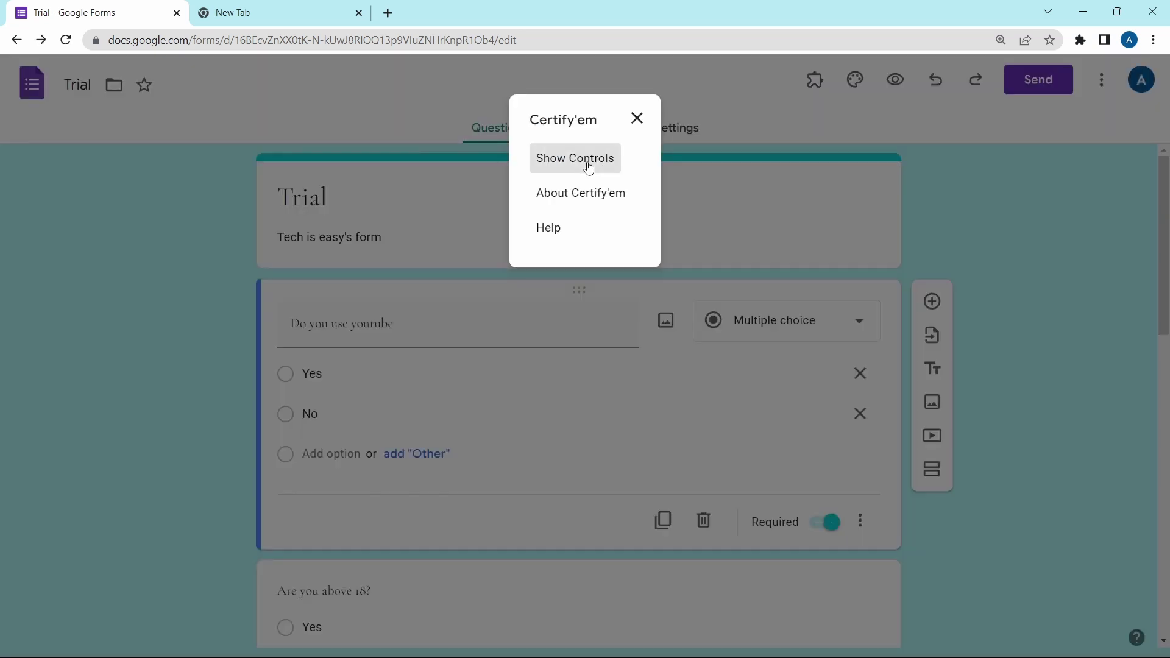
left_click(599, 168)
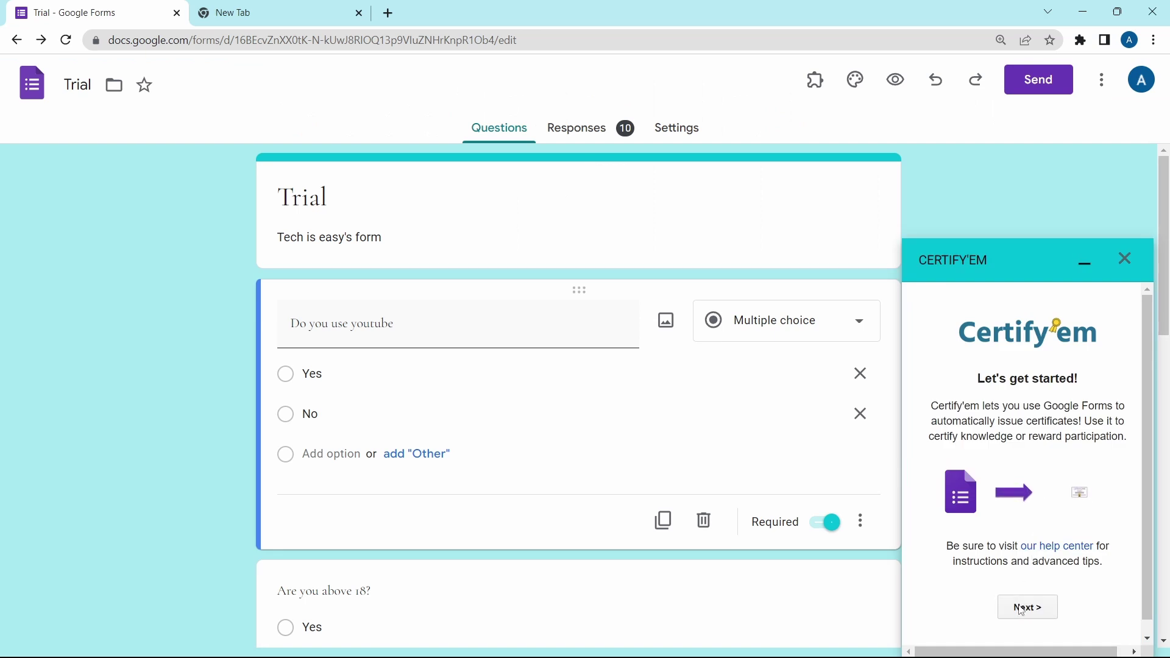
Step: Turn Certify'em certification on for the form with a 0% passing score
left_click(1029, 608)
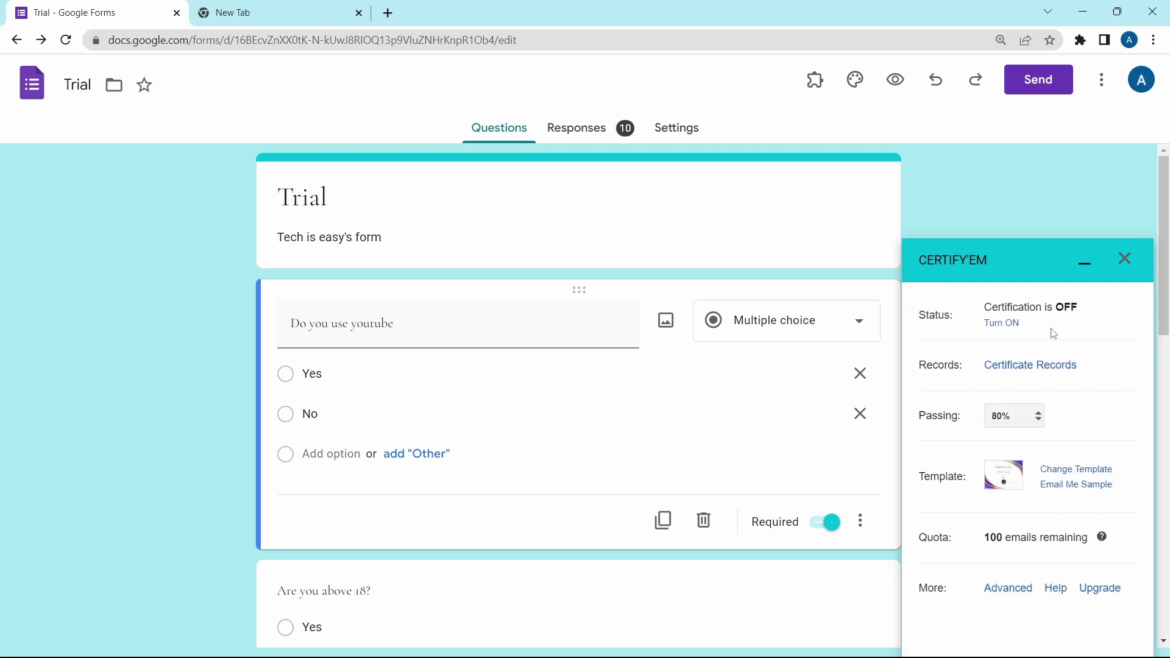
left_click(1003, 325)
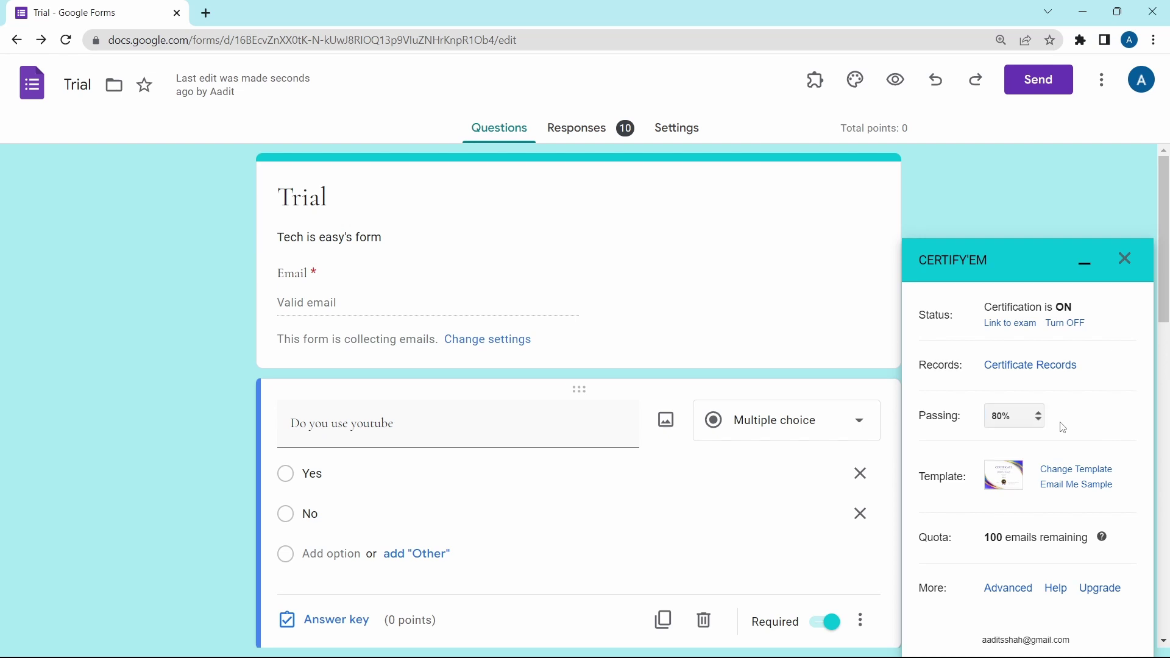
left_click(1026, 416)
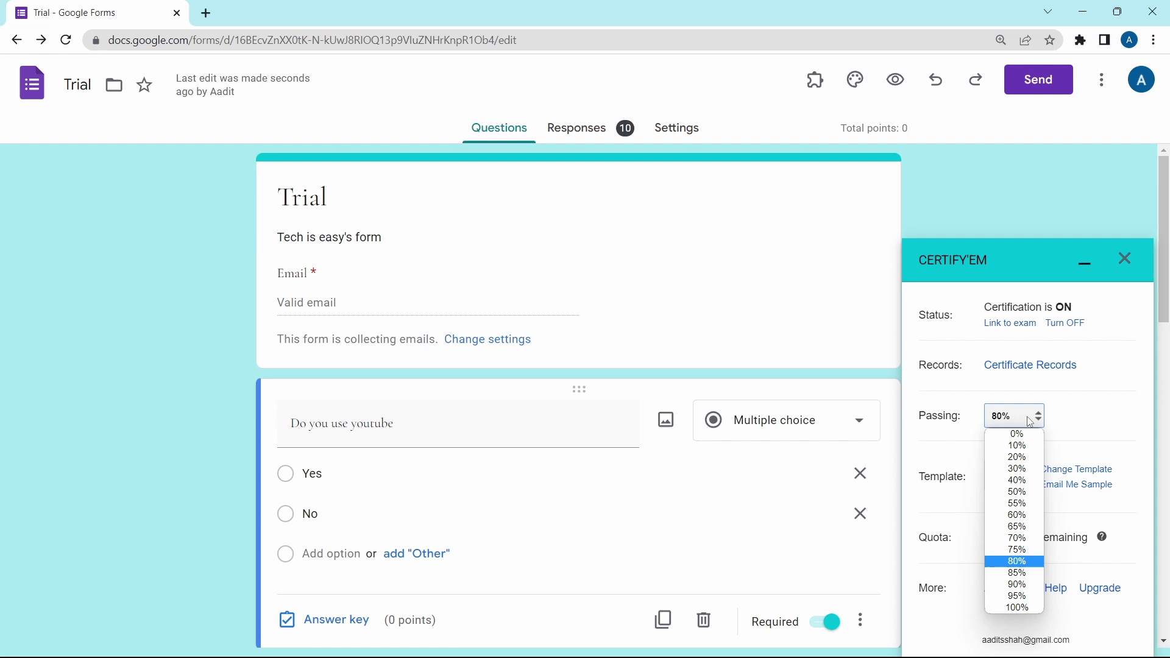
left_click(1025, 435)
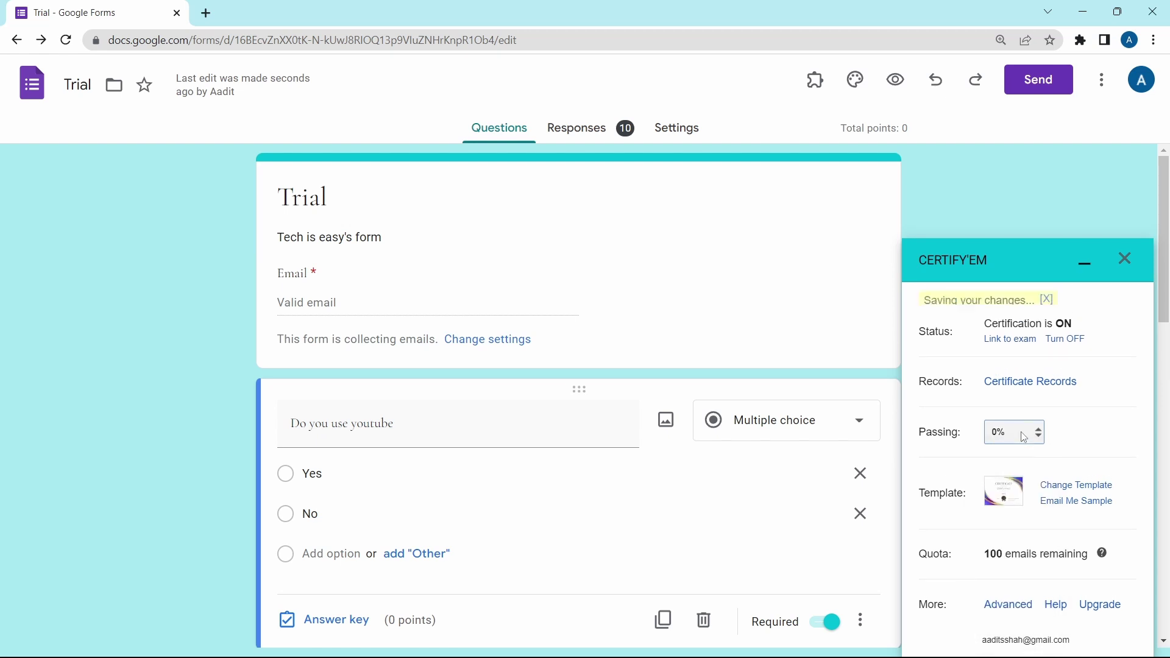
Step: Change the certificate template to Olympic Gold and save the changes
left_click(1057, 476)
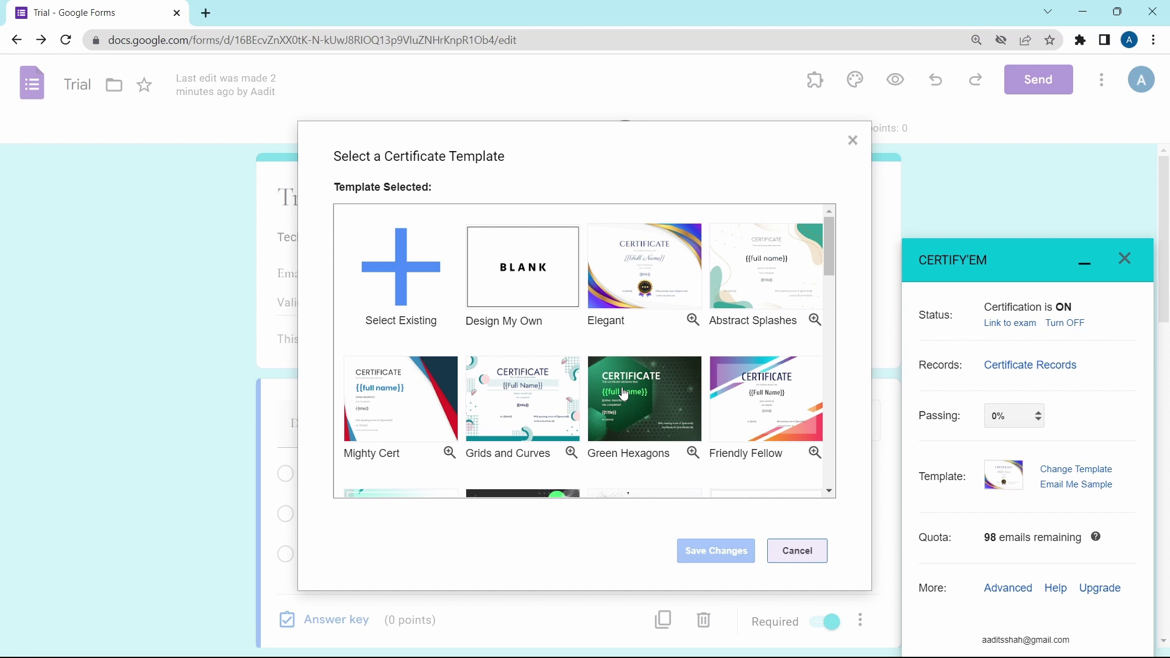
scroll(623, 395, "down", 3)
left_click(749, 383)
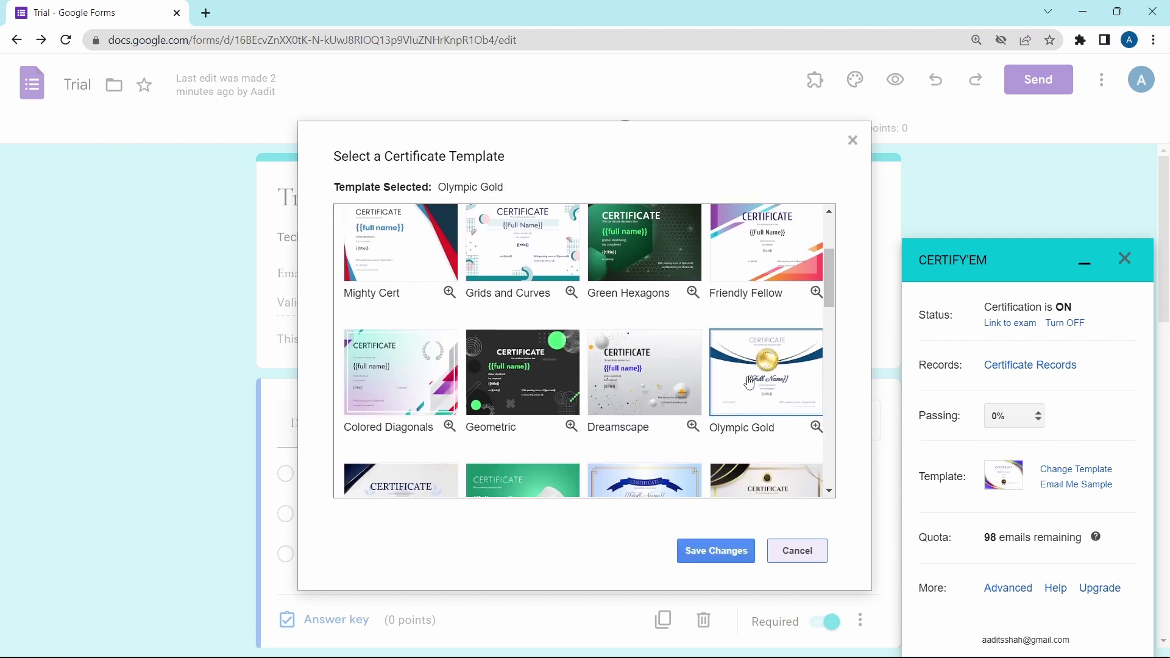
left_click(716, 559)
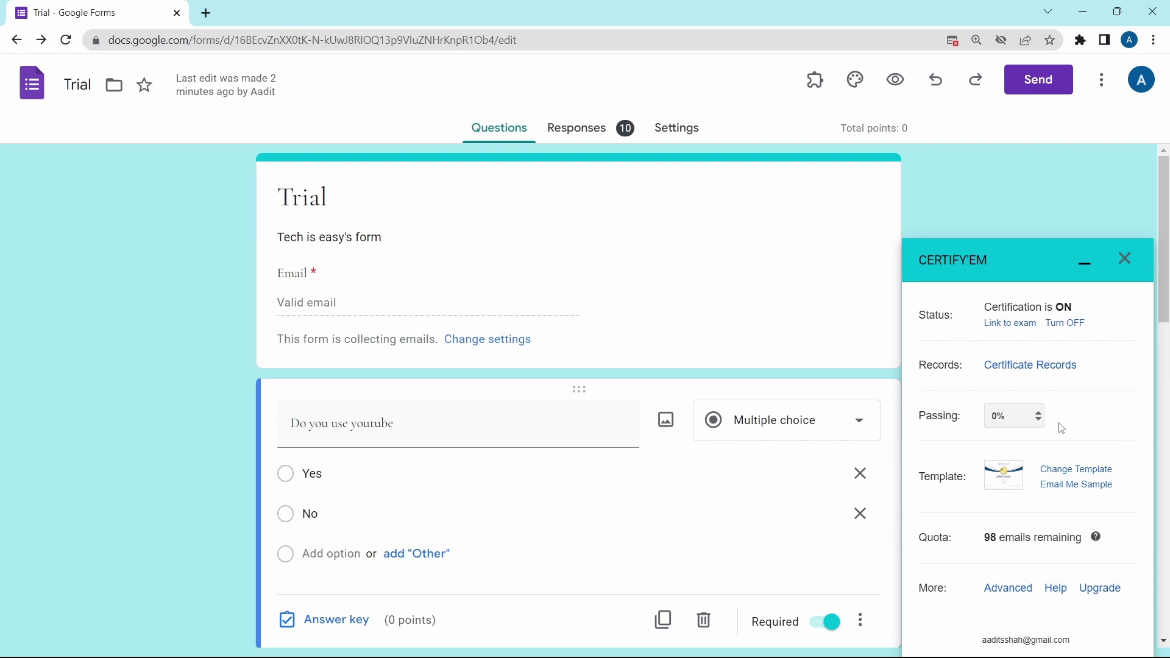
Step: Preview the form live and enter 'aa' in the Email field
left_click(894, 90)
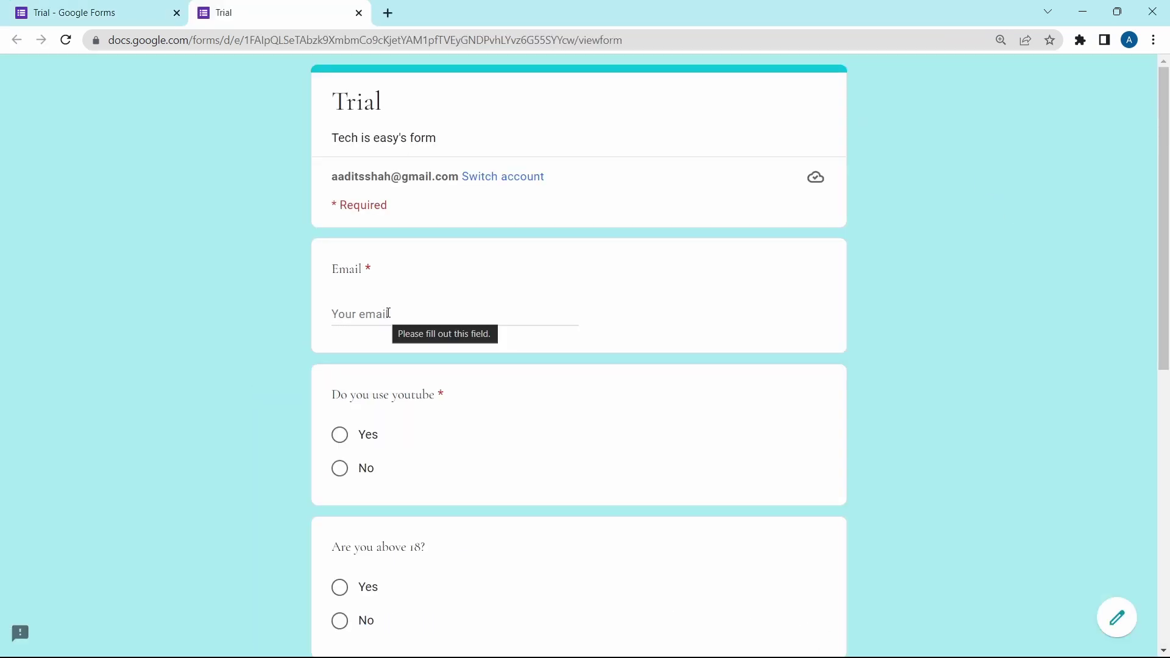
left_click(389, 313)
type("aa")
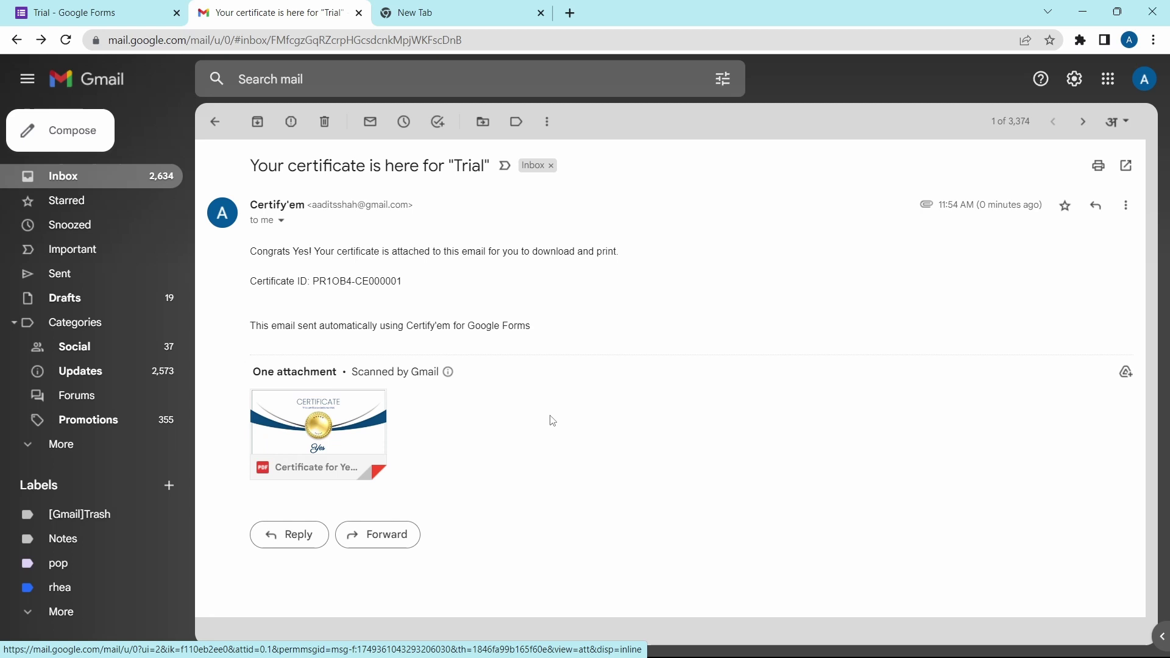
Step: Close the Gmail tab showing the Certify'em certificate email with Ctrl+W
key("ctrl+w")
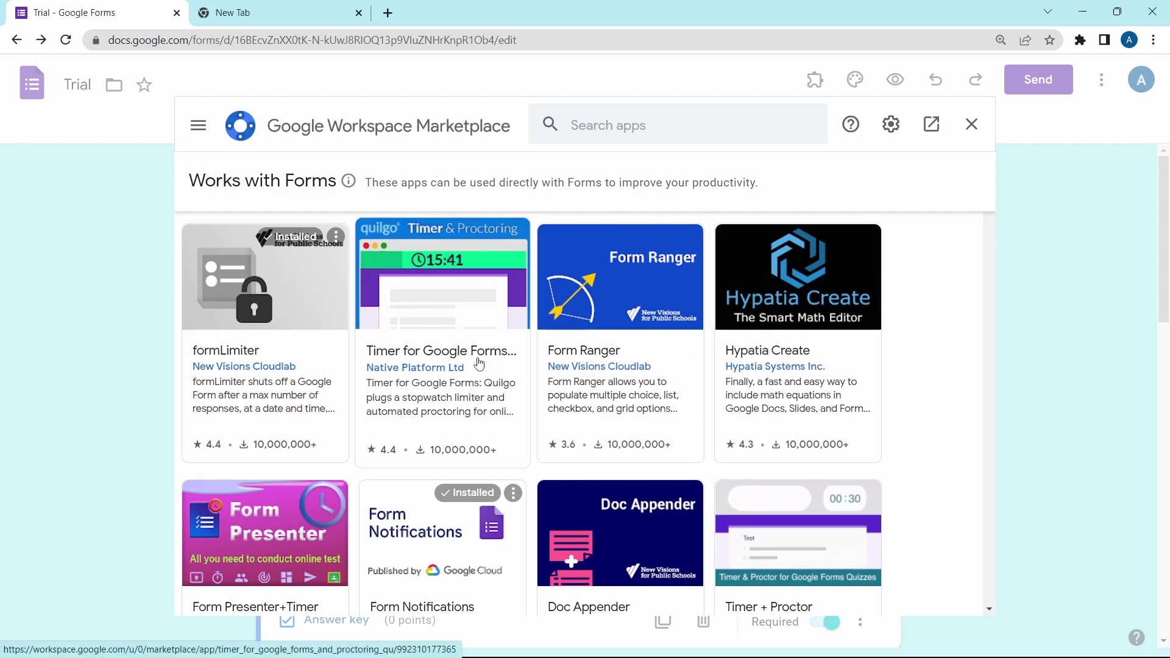
Step: Install the Timer for Google Forms add-on, then configure and enable Quilgo for the Trial form
left_click(435, 357)
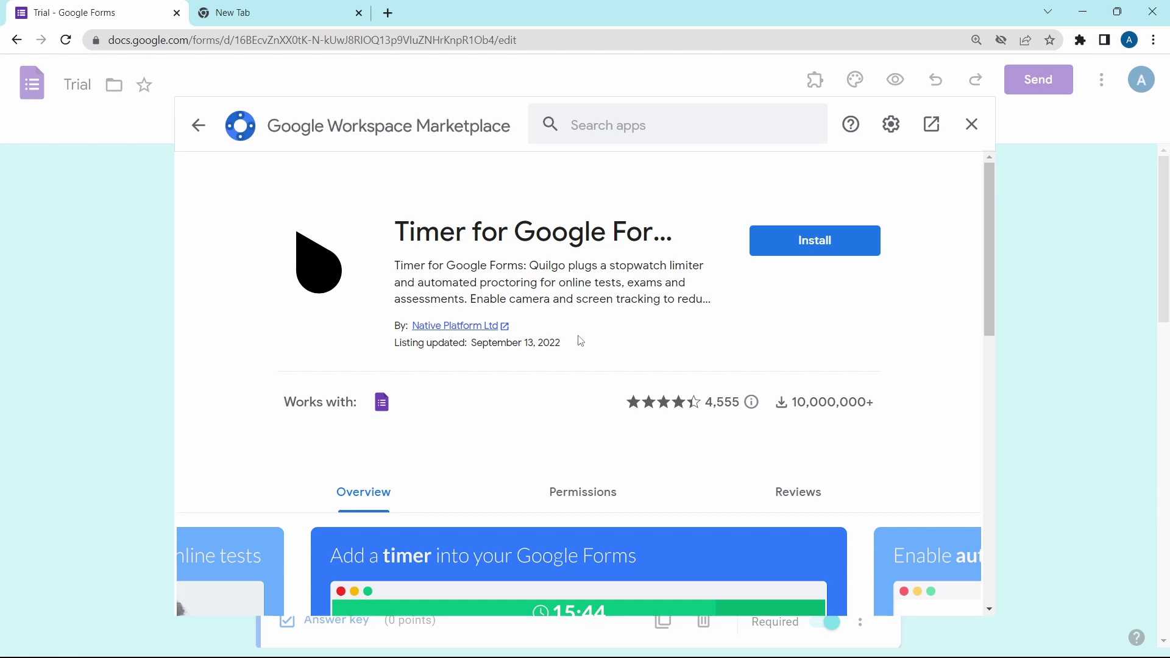
left_click(818, 241)
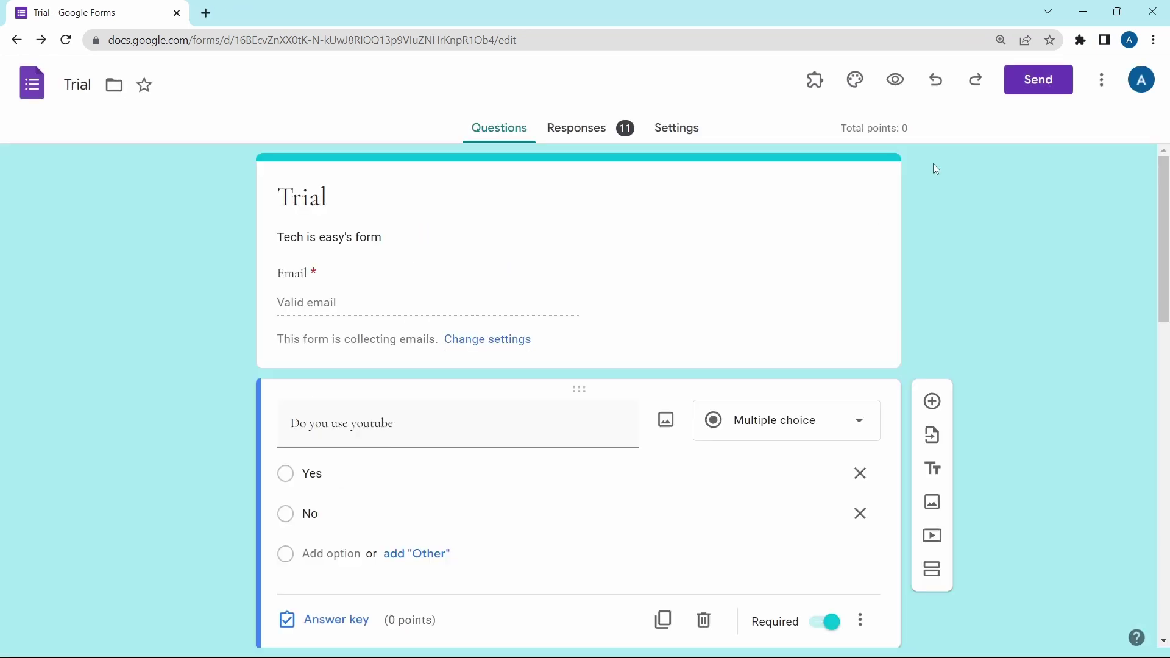
left_click(815, 88)
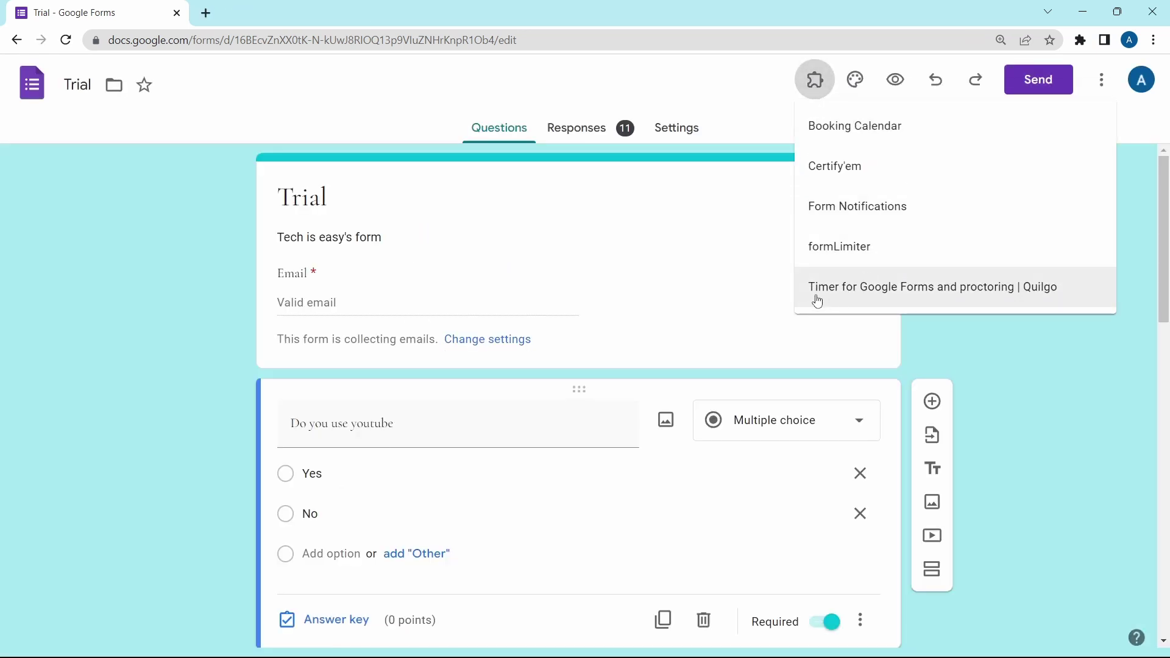
left_click(849, 300)
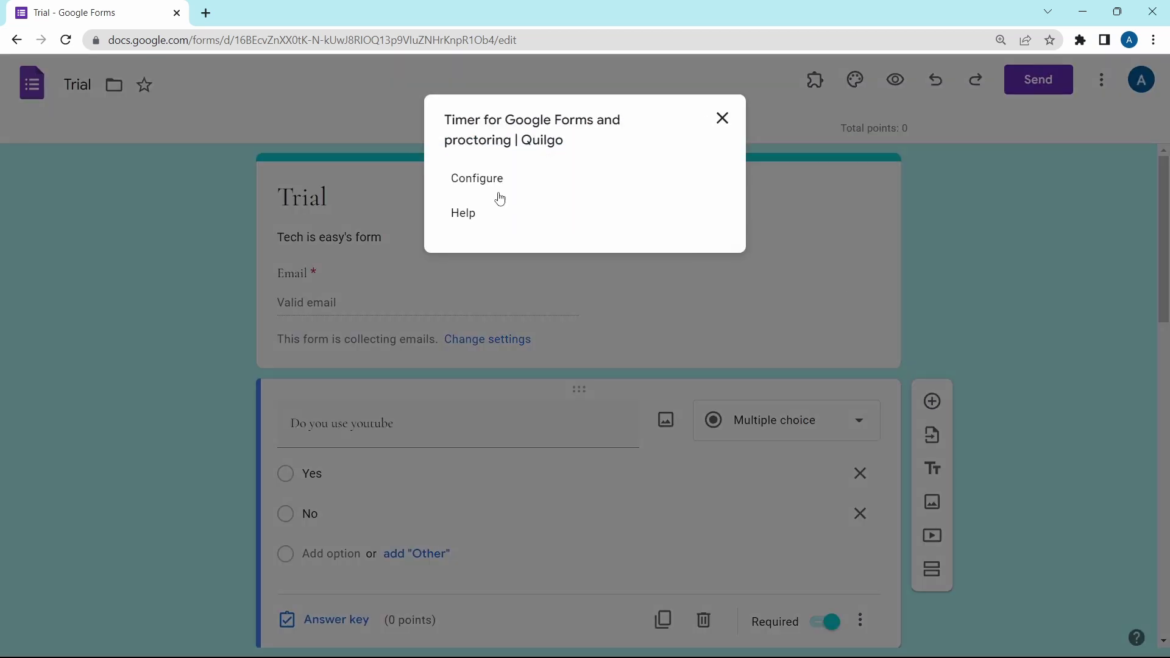
left_click(497, 183)
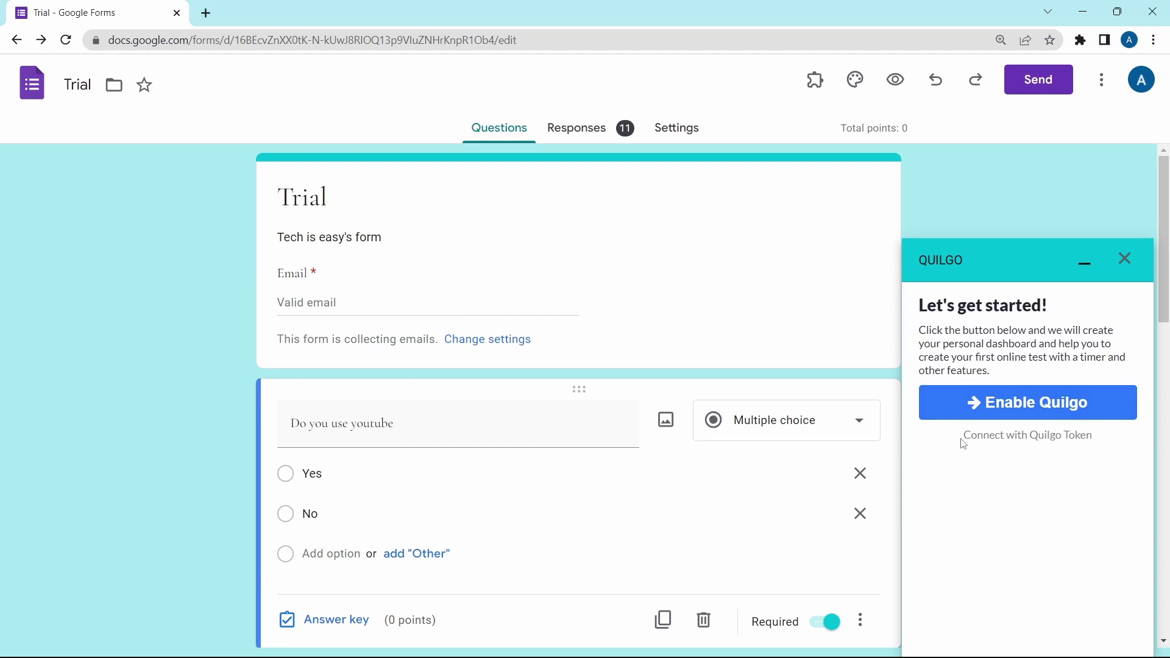
left_click(964, 402)
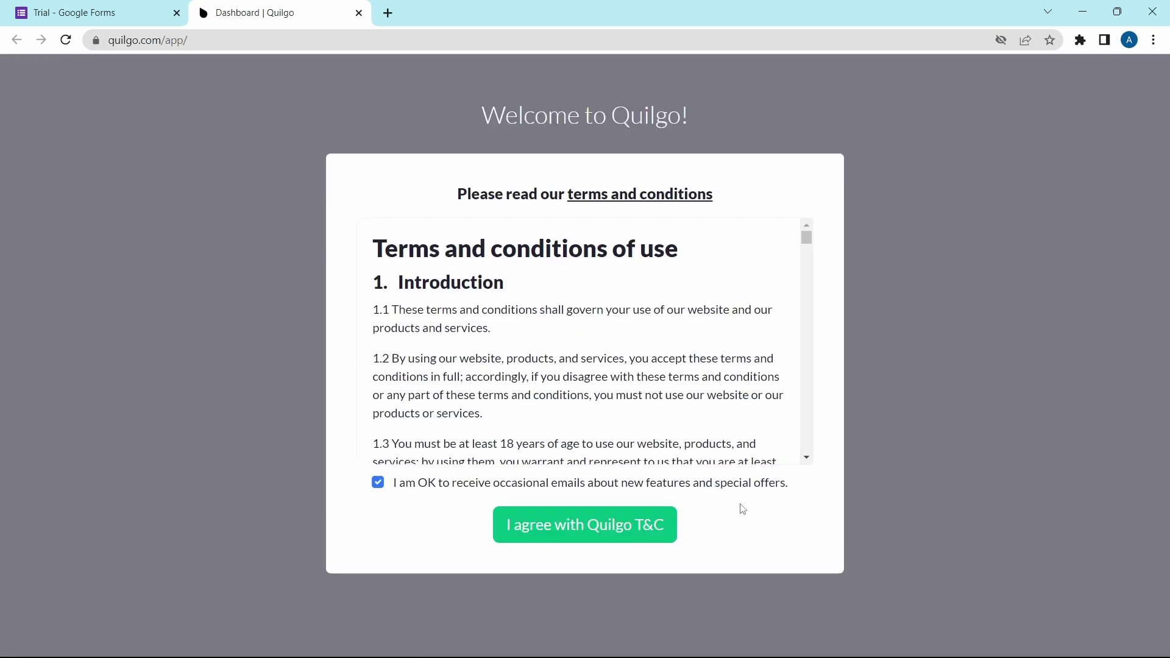
Step: Accept Quilgo's terms and save Trial test settings: any-time start, 20 minutes, public access
left_click(618, 519)
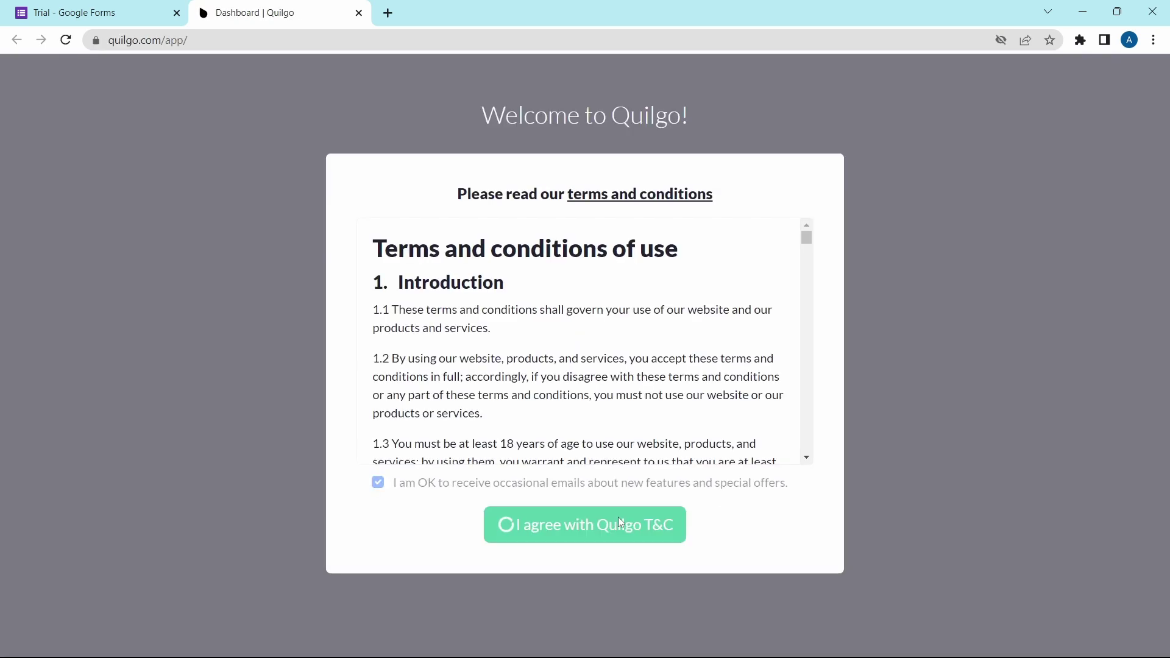
left_click(618, 517)
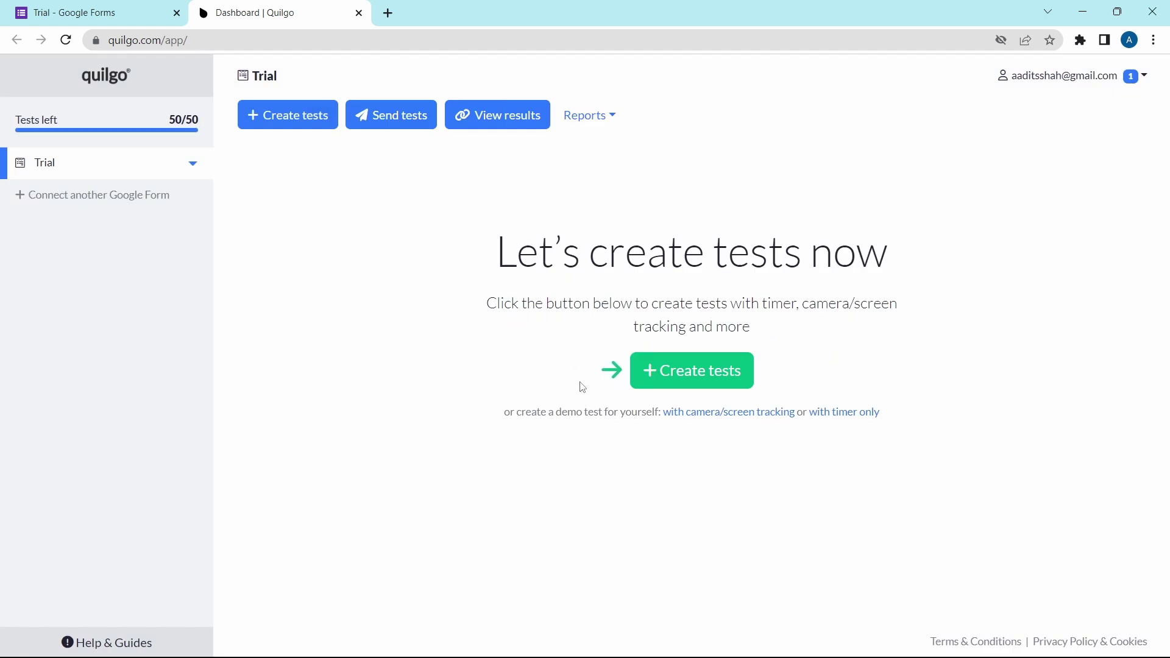
left_click(683, 378)
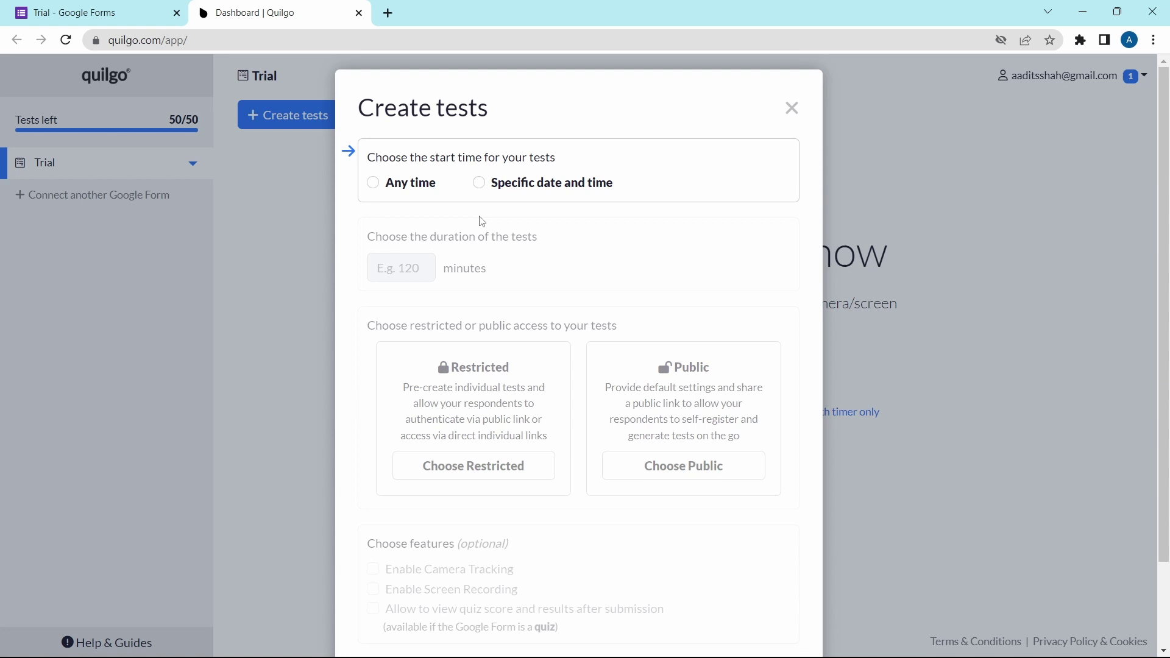
left_click(406, 192)
type("20")
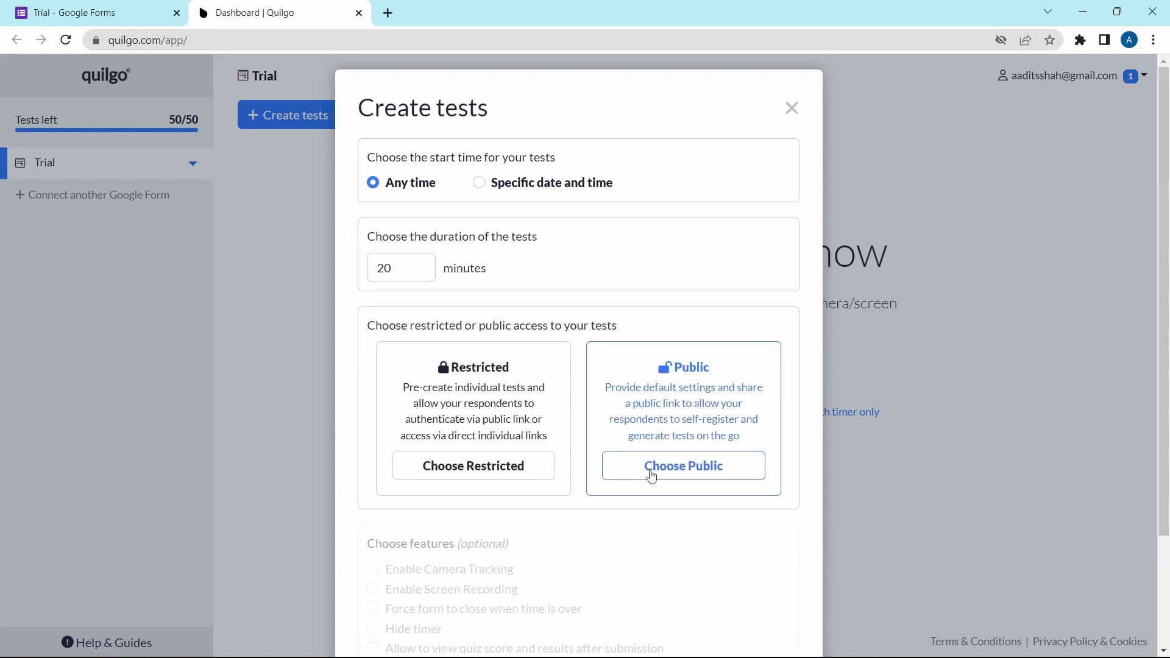
left_click(653, 478)
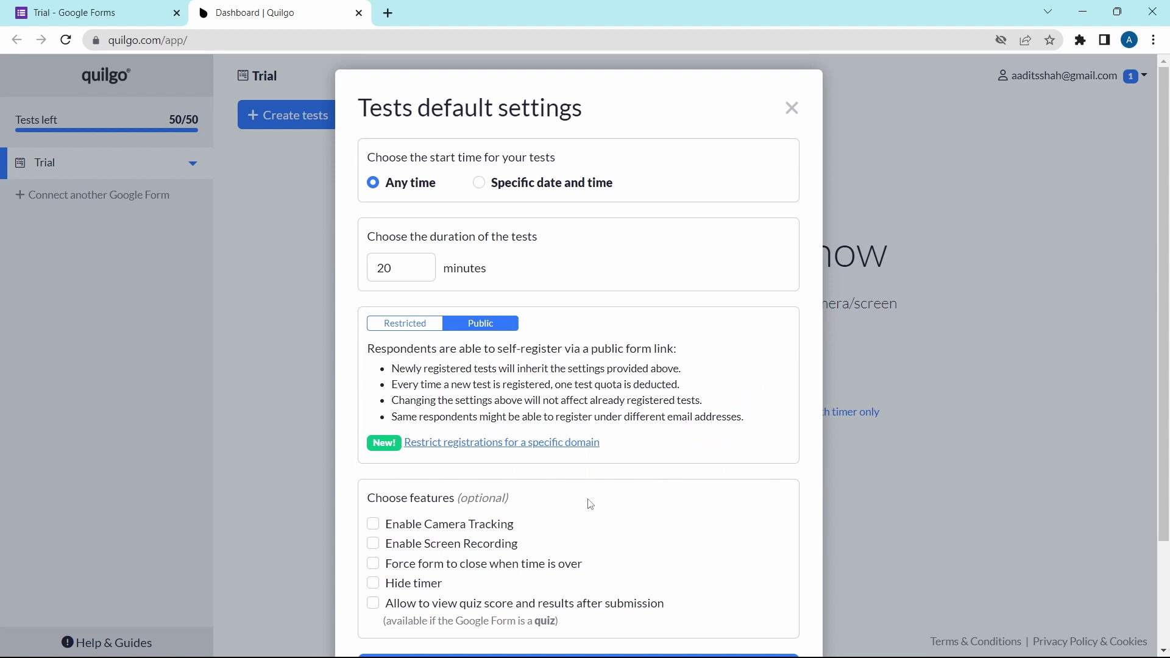
scroll(588, 505, "down", 3)
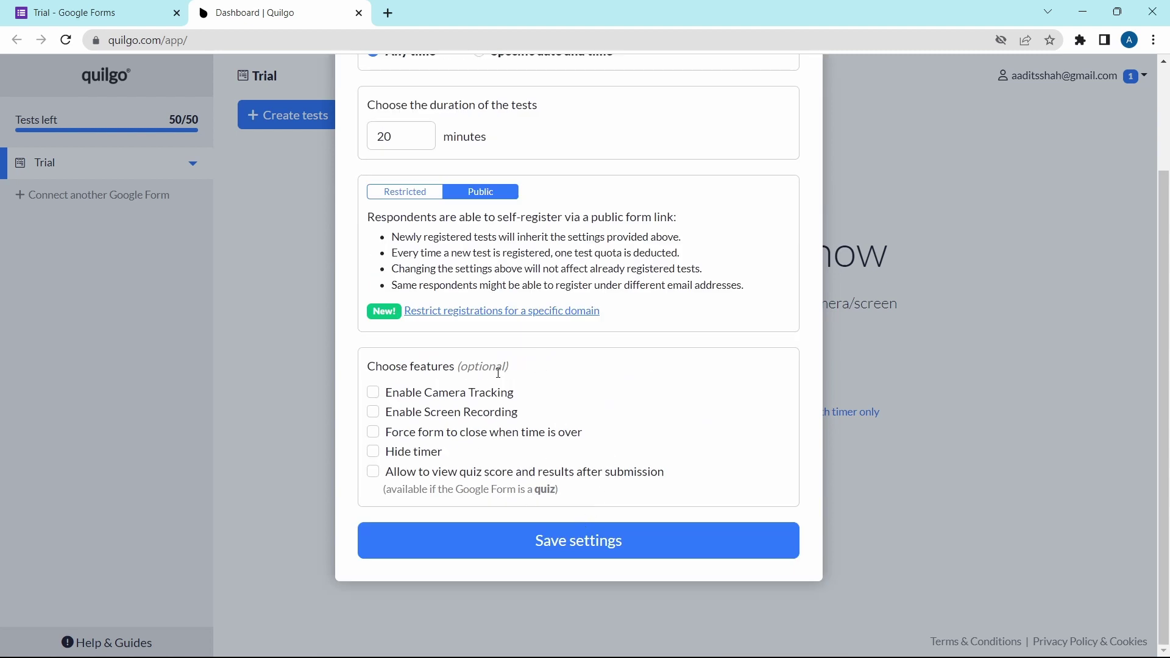
left_click(571, 544)
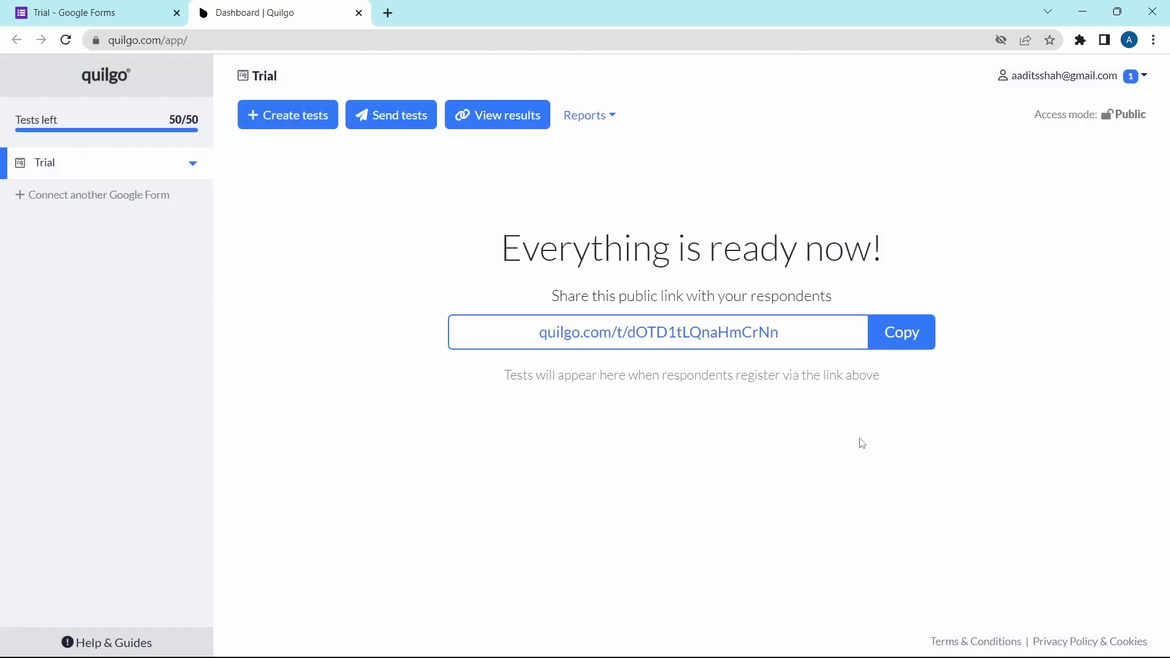
Step: Copy and open the Quilgo public link, sign in with Google, and start the 20-minute timed Trial form
left_click(891, 341)
left_click(557, 341)
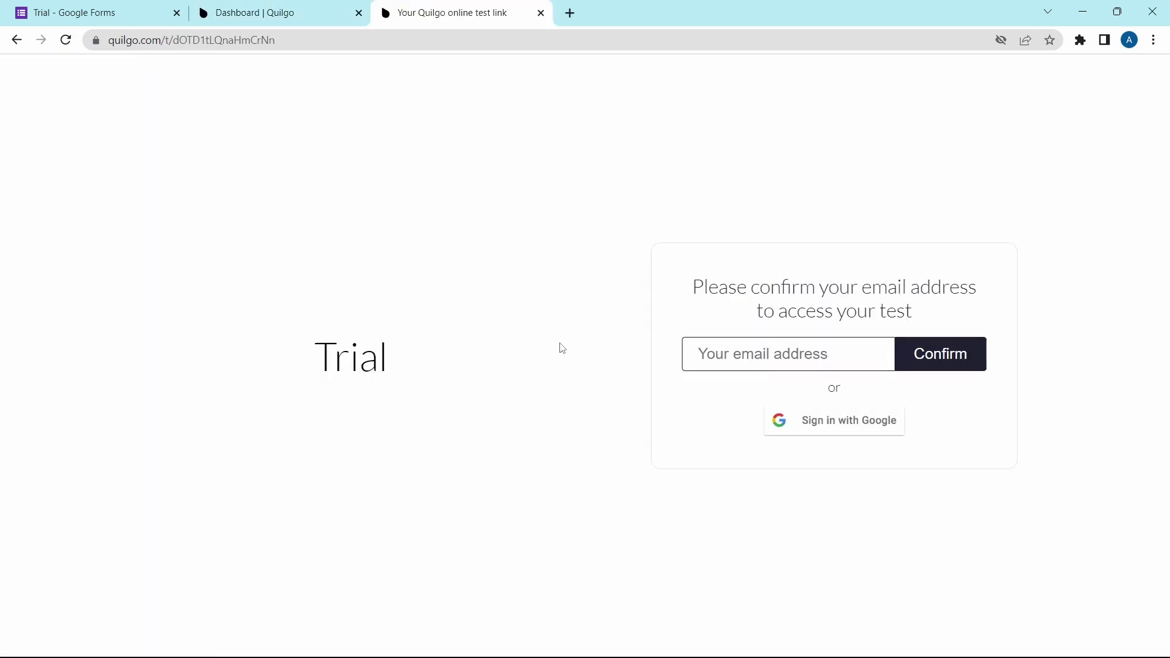
left_click(805, 419)
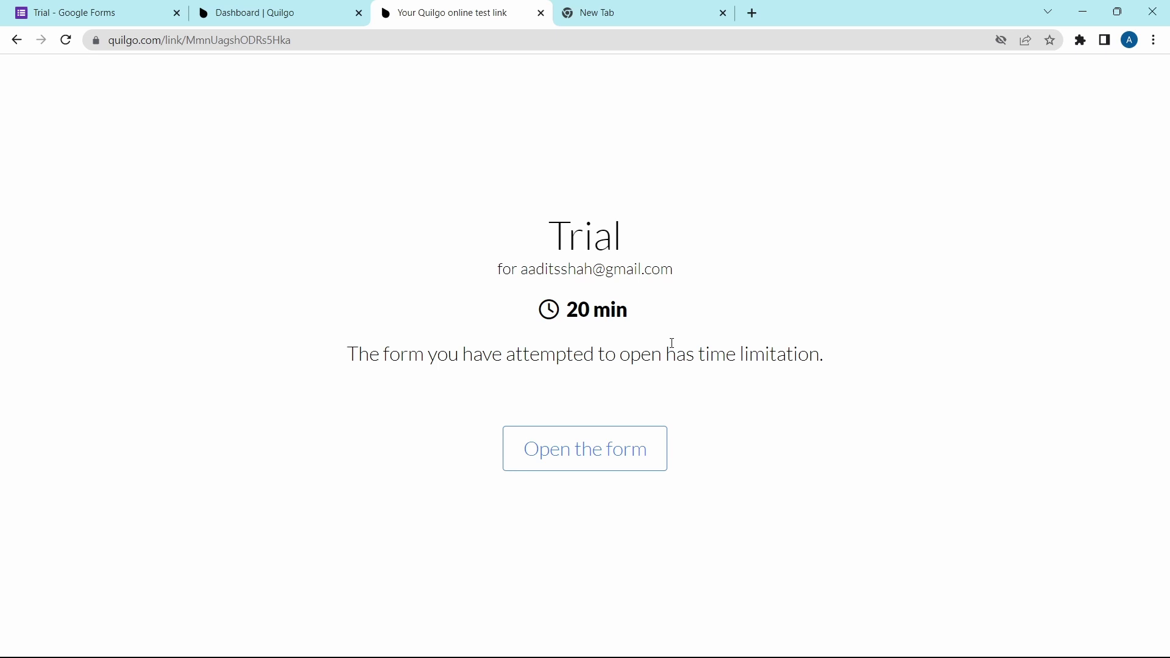
left_click(595, 462)
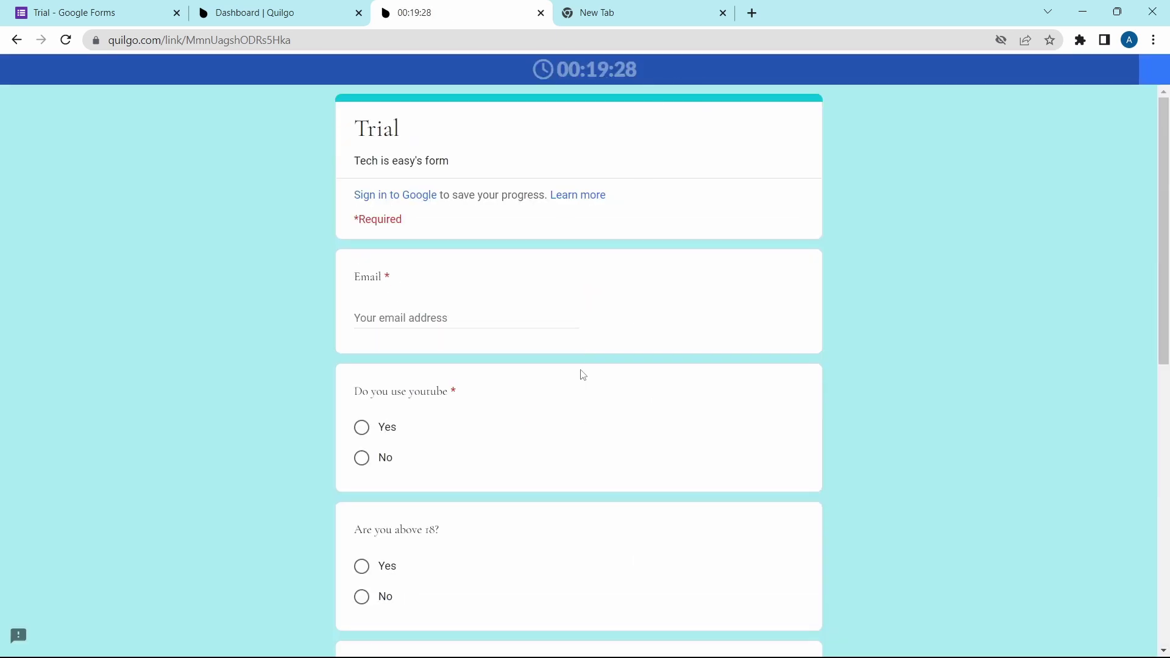
scroll(580, 373, "down", 10)
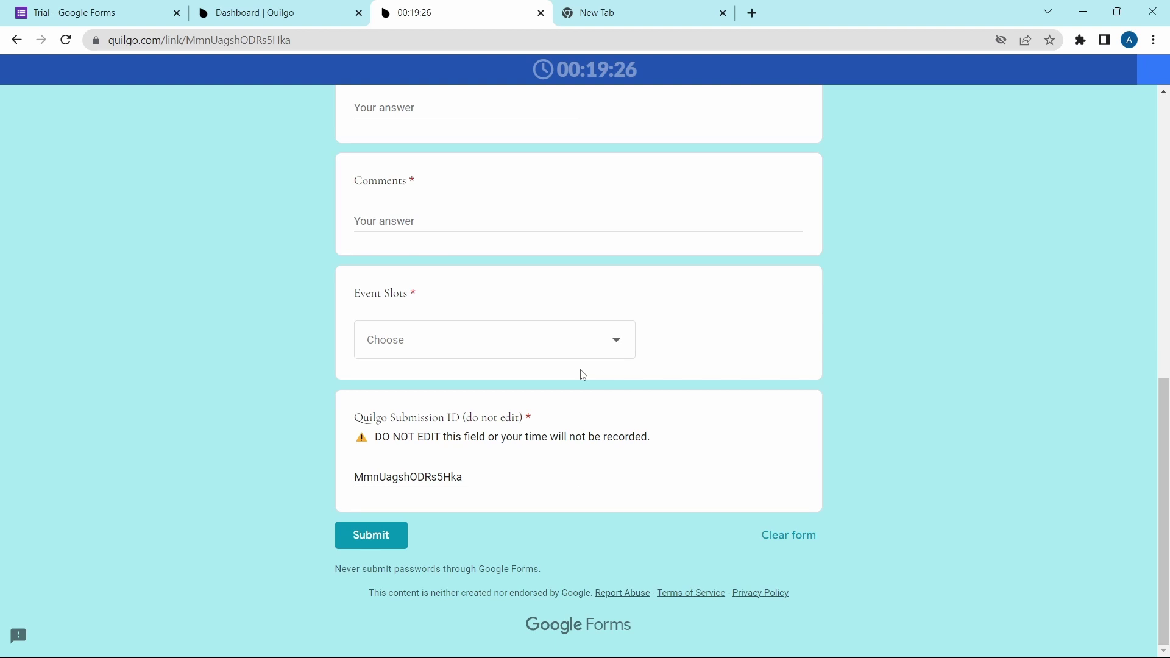